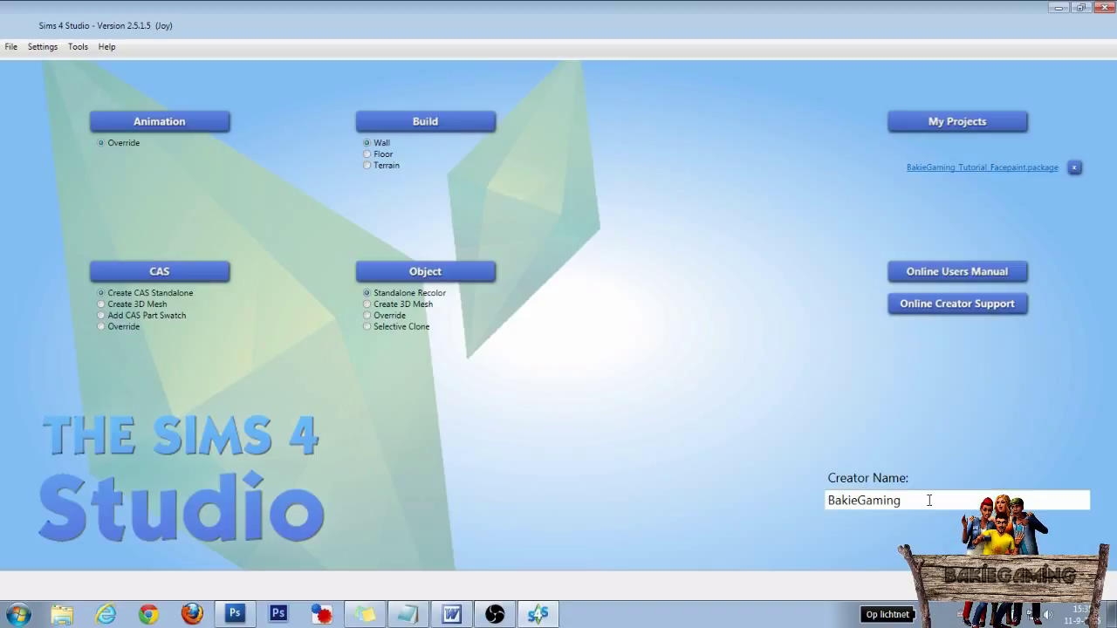
Create a standalone Face Paint CAS item cloned from the clown face paint, named Tutorial_Facepaint
{"action": "left_click_drag", "start_coordinate": [941, 500], "coordinate": [797, 504]}
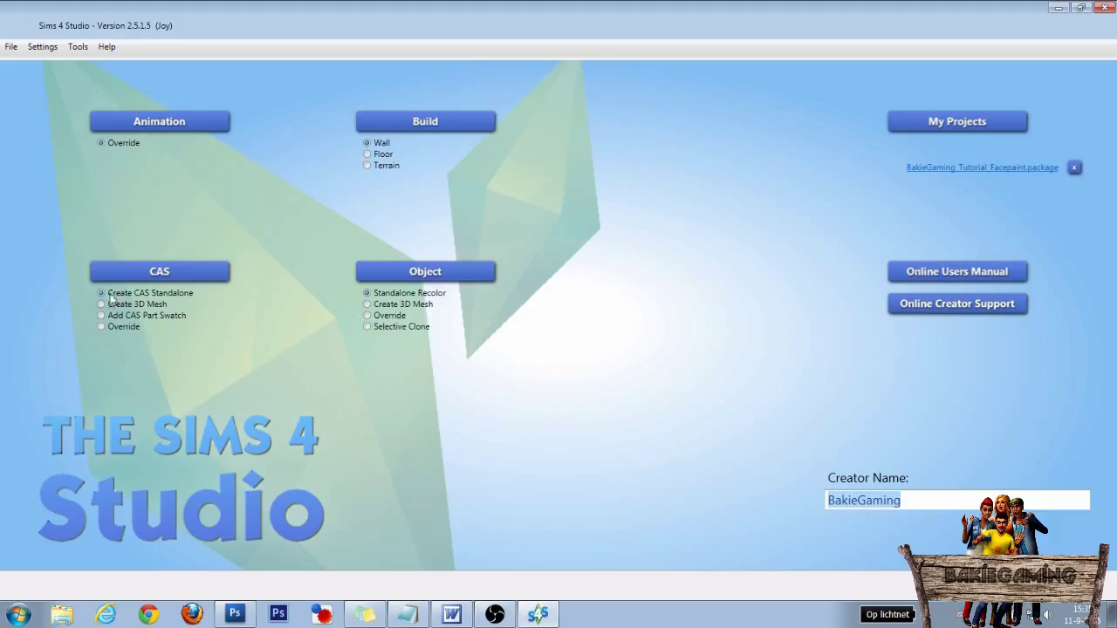
{"action": "left_click", "coordinate": [160, 274]}
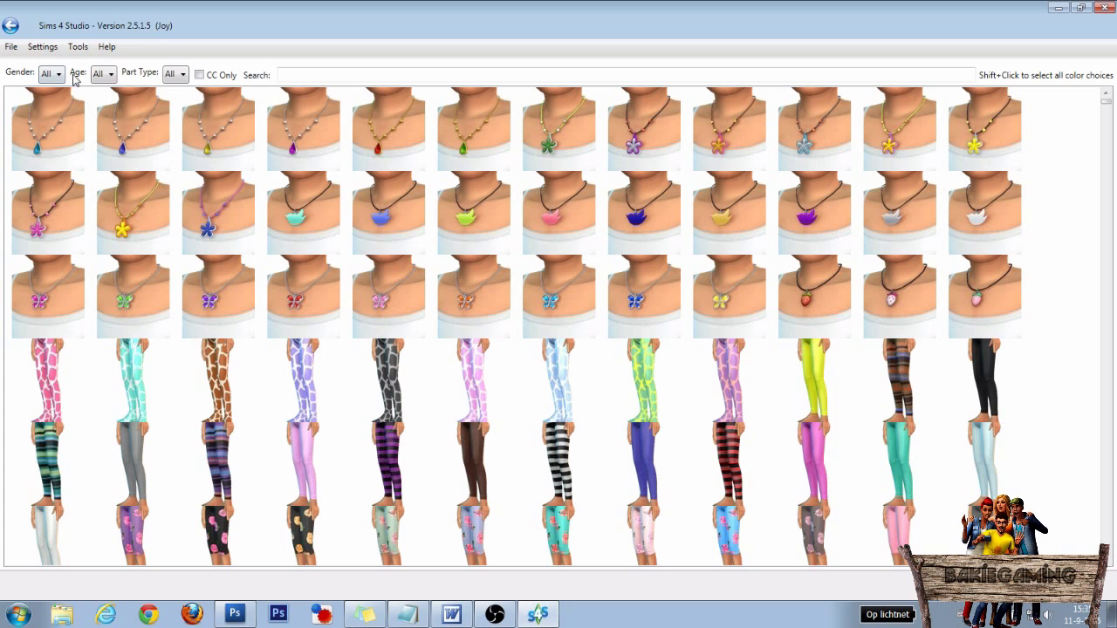
{"action": "left_click", "coordinate": [178, 75]}
{"action": "left_click", "coordinate": [185, 248]}
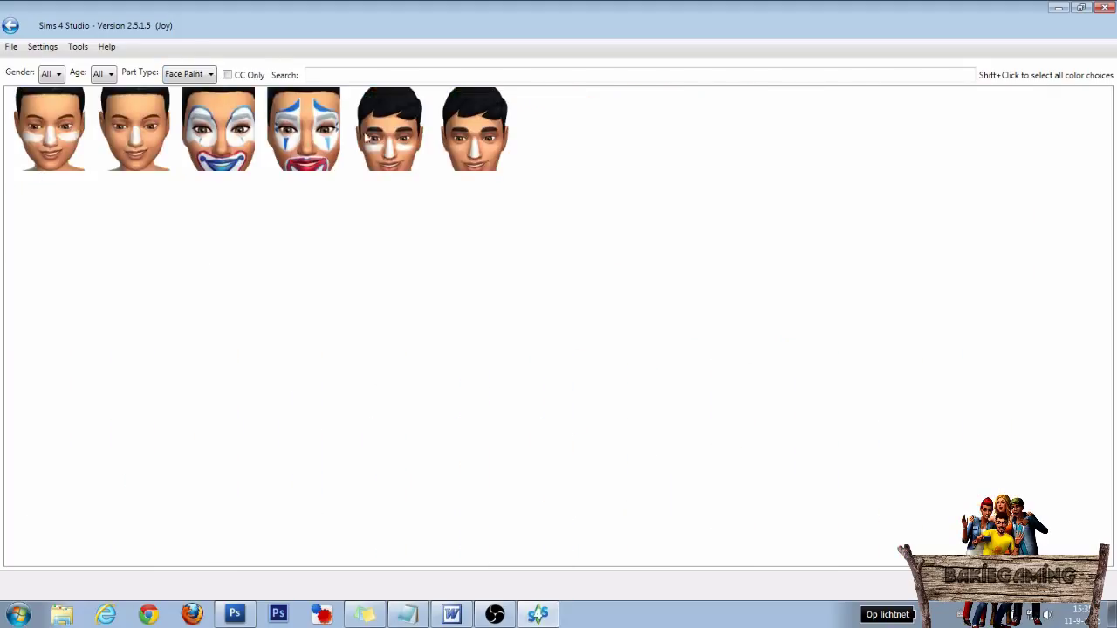
{"action": "left_click", "coordinate": [228, 164]}
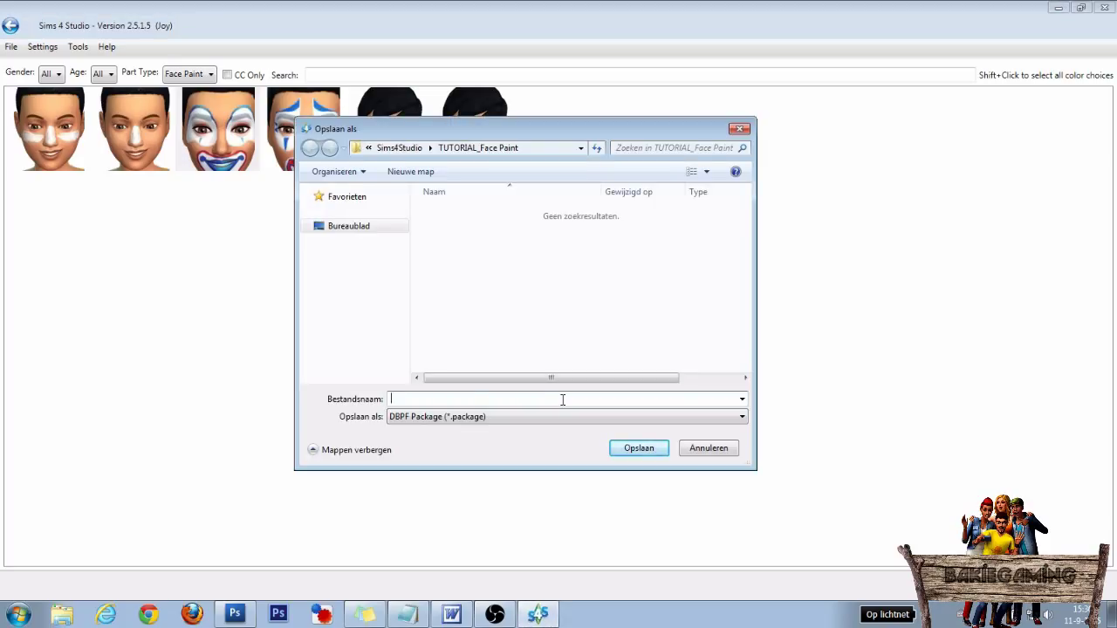
{"action": "type", "text": "BakieGaming_Tutorial_Facepaint.package"}
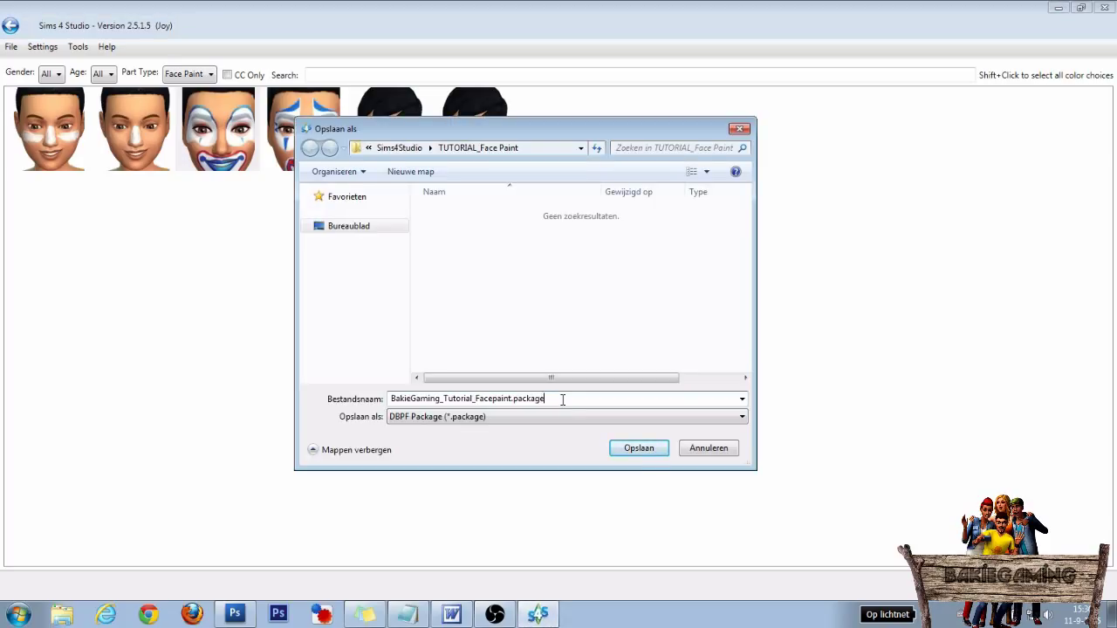
Save the Tutorial_Facepaint package and export its texture as OriginalFacepaint.dds
{"action": "left_click", "coordinate": [637, 449]}
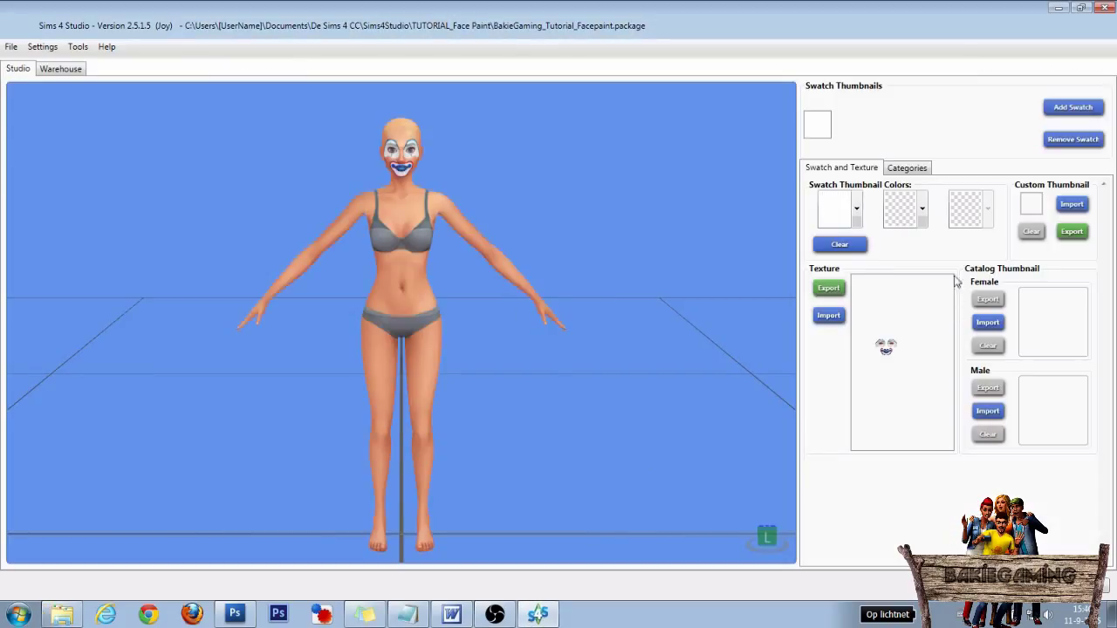
{"action": "left_click", "coordinate": [829, 291]}
{"action": "type", "text": "OriginalFacepaint"}
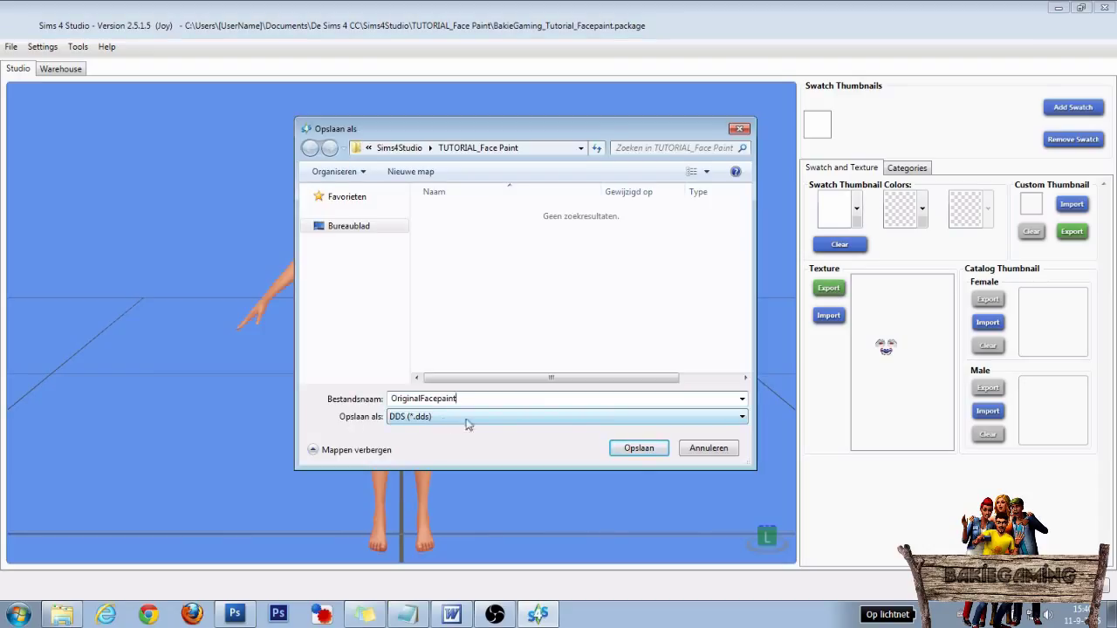
{"action": "left_click", "coordinate": [635, 450]}
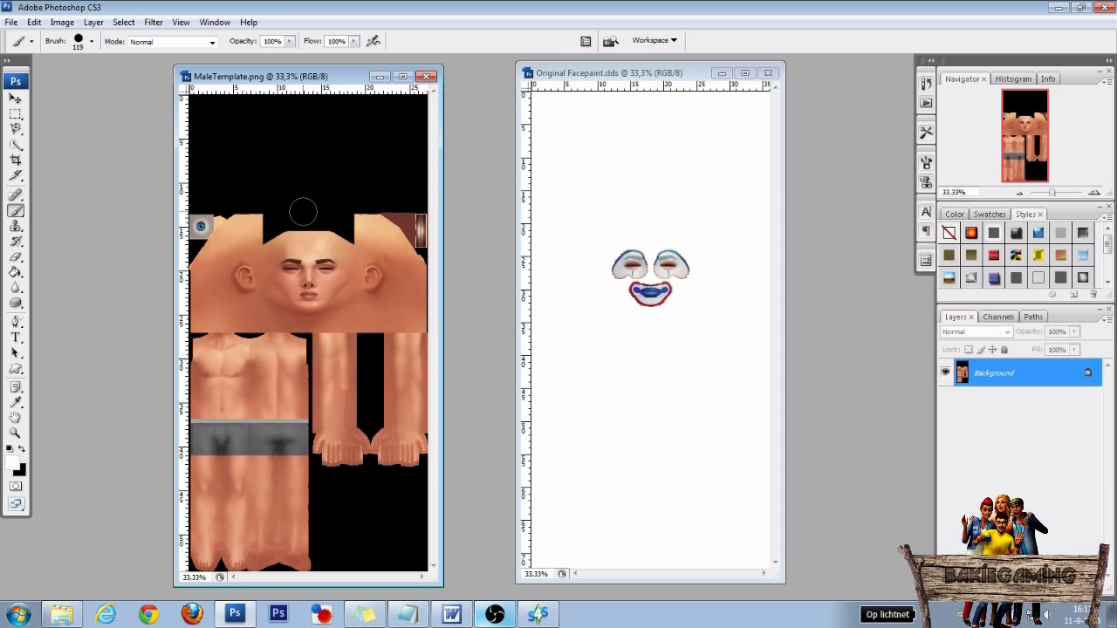
Paste all of MaleTemplate.png into Original Facepaint.dds, close the template, and maximize the texture window
{"action": "key", "text": "ctrl+a"}
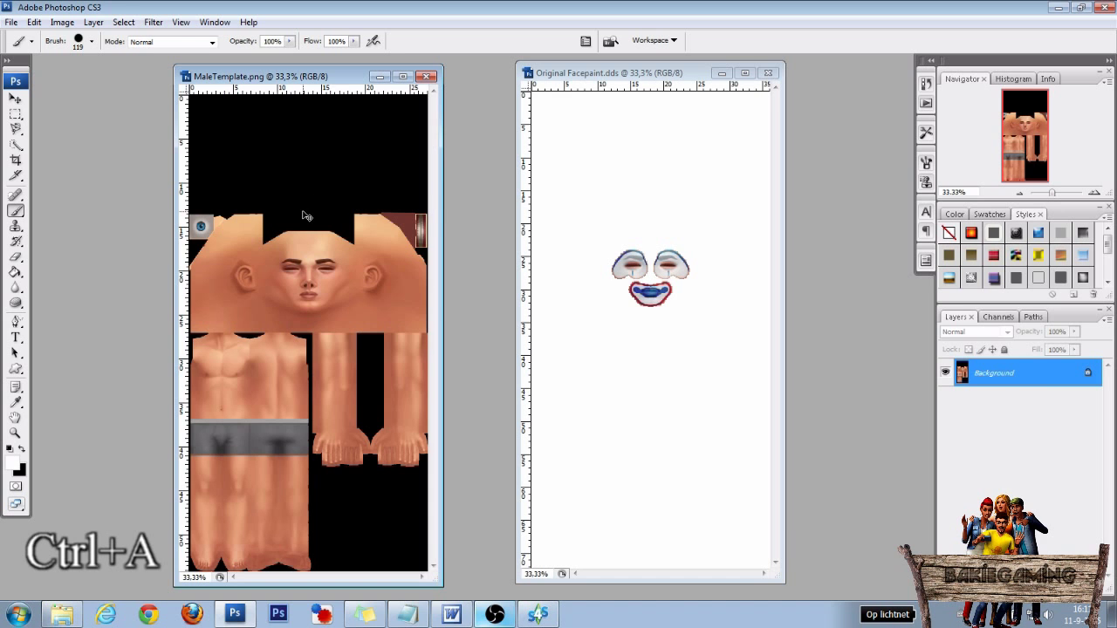
{"action": "key", "text": "ctrl+c"}
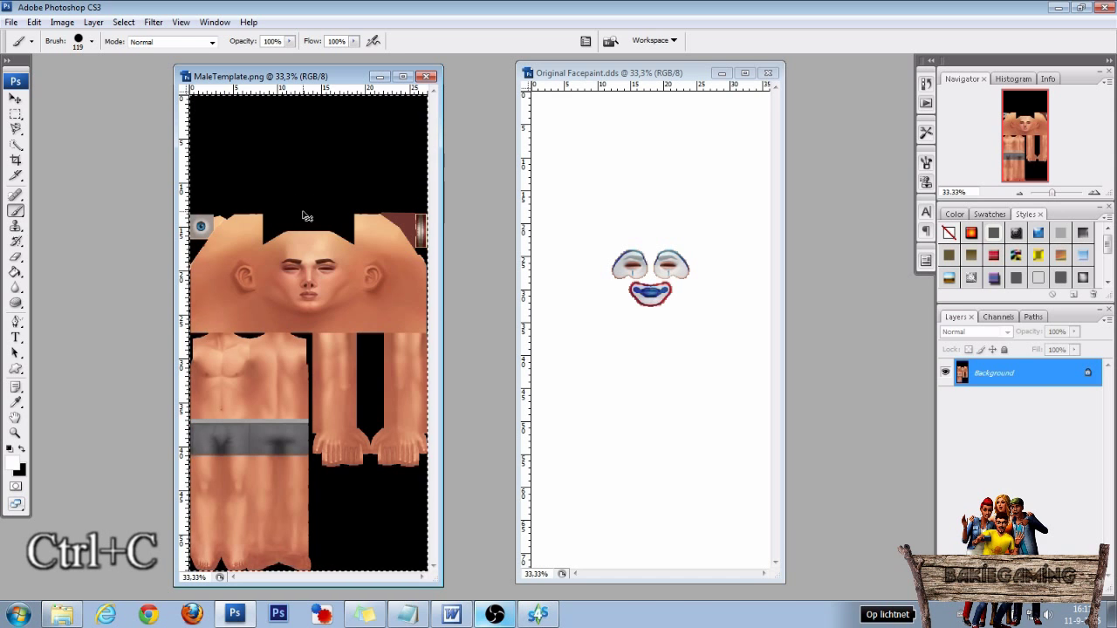
{"action": "left_click", "coordinate": [626, 77]}
{"action": "key", "text": "ctrl+v"}
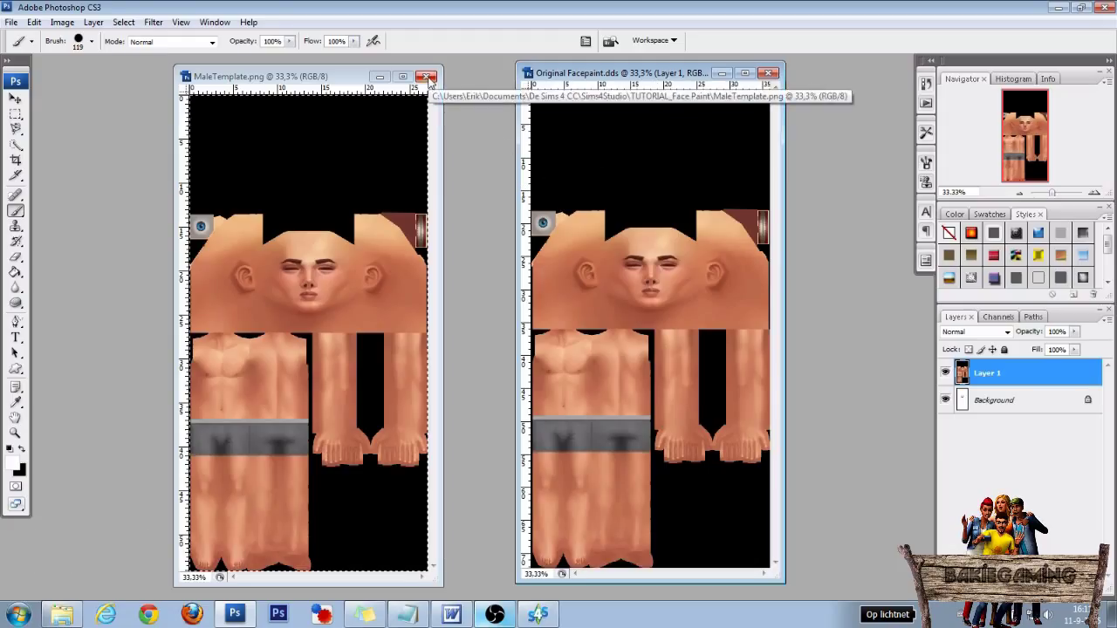
{"action": "left_click", "coordinate": [427, 77]}
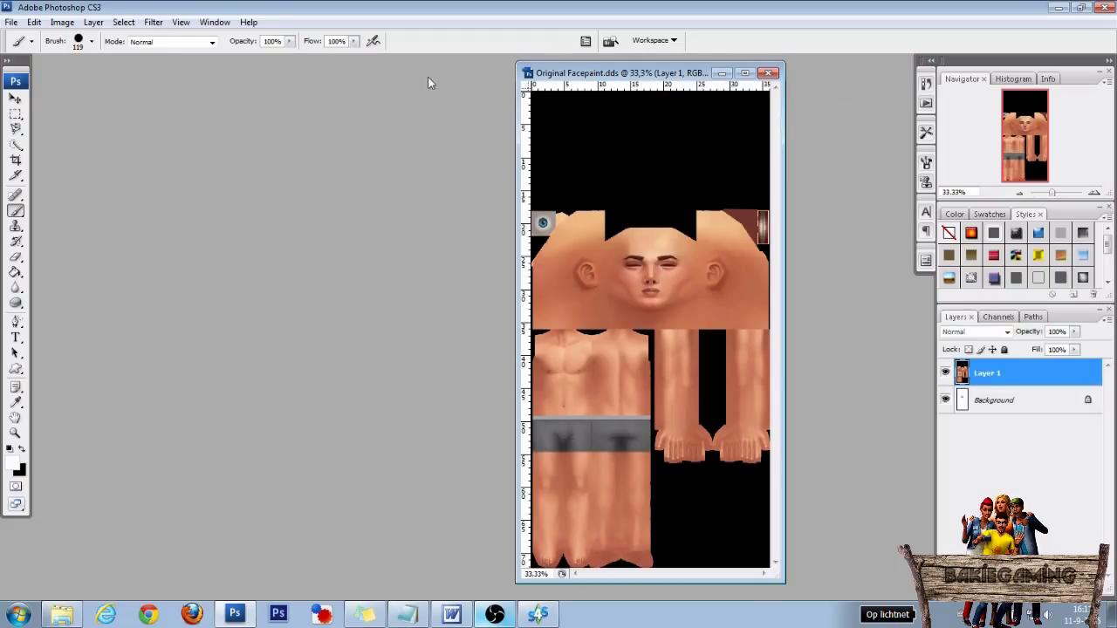
{"action": "left_click", "coordinate": [745, 74]}
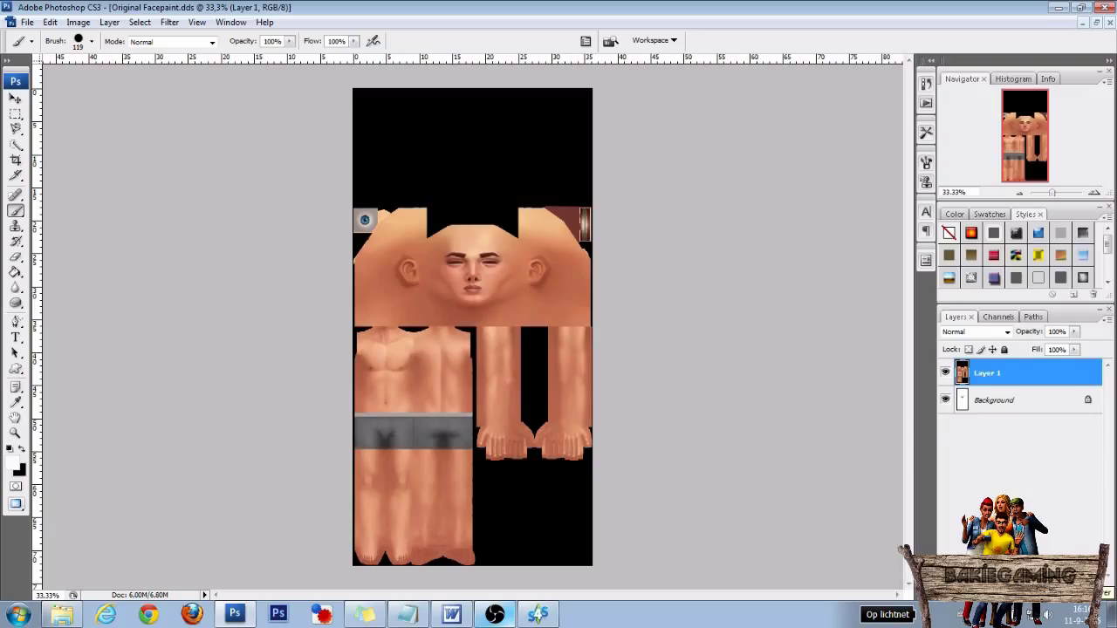
Add a new empty layer and bring the template's face into the centre of view
{"action": "key", "text": "ctrl+shift+alt+n"}
{"action": "key", "text": "v"}
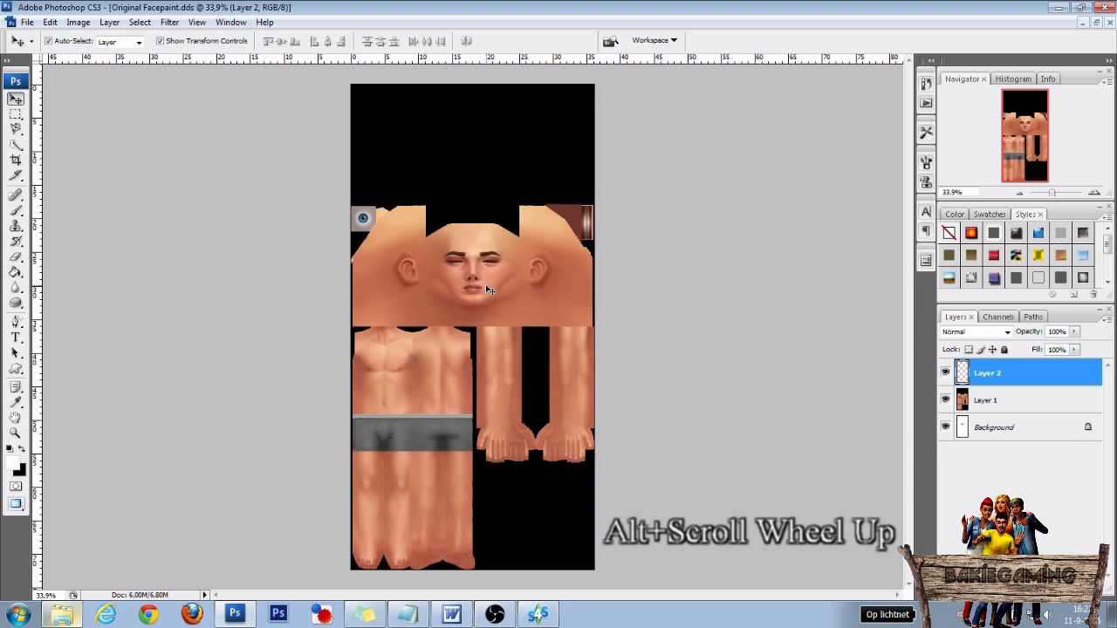
{"action": "scroll", "coordinate": [489, 291], "scroll_direction": "up", "scroll_amount": 7}
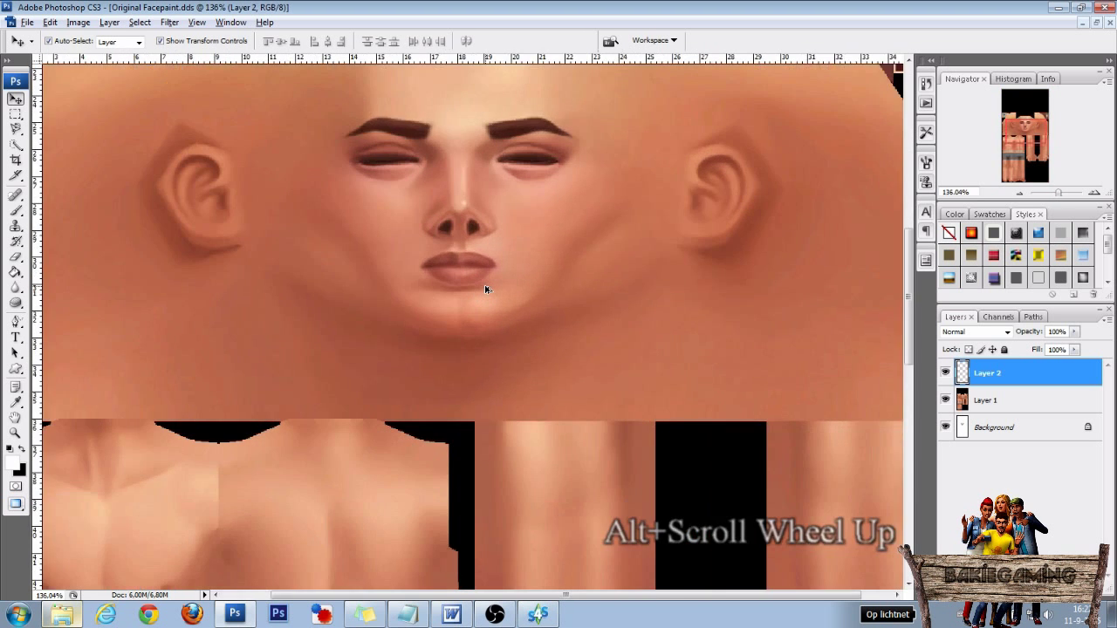
{"action": "scroll", "coordinate": [485, 289], "scroll_direction": "up", "scroll_amount": 2}
{"action": "left_click", "coordinate": [730, 348]}
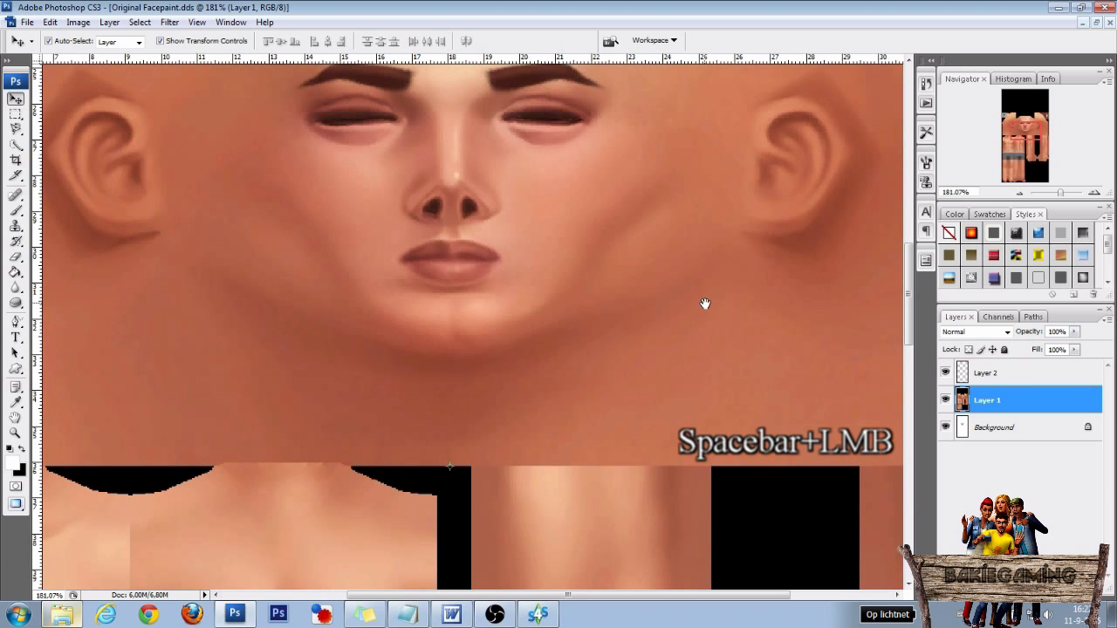
{"action": "left_click_drag", "start_coordinate": [698, 299], "coordinate": [715, 417]}
{"action": "left_click_drag", "start_coordinate": [681, 323], "coordinate": [685, 373]}
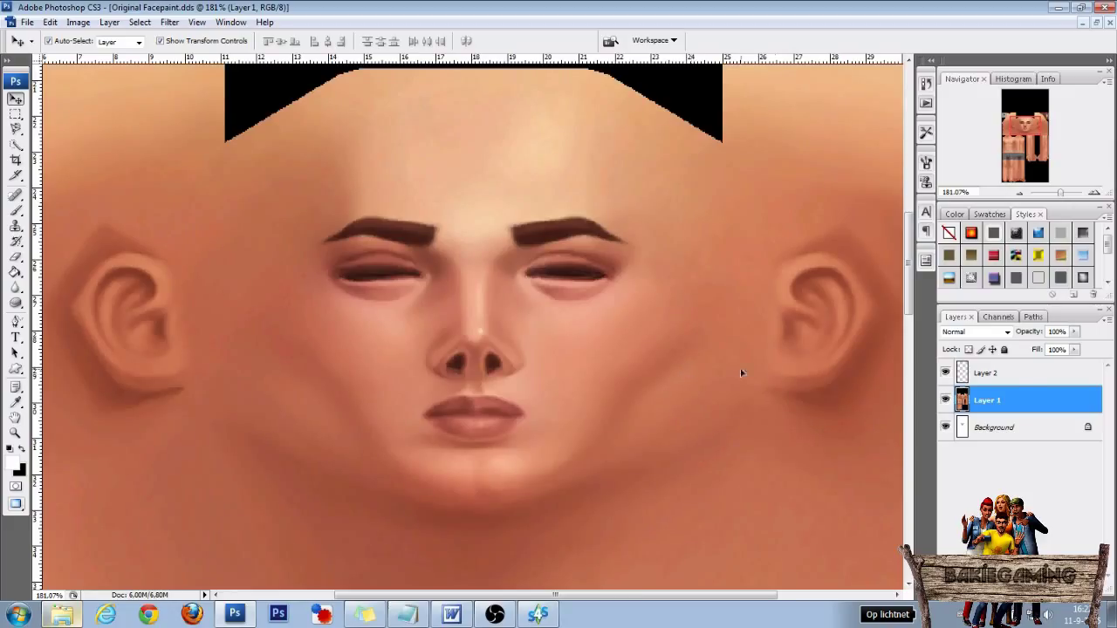
Set up a smaller white brush on the empty Layer 2
{"action": "left_click", "coordinate": [1030, 375]}
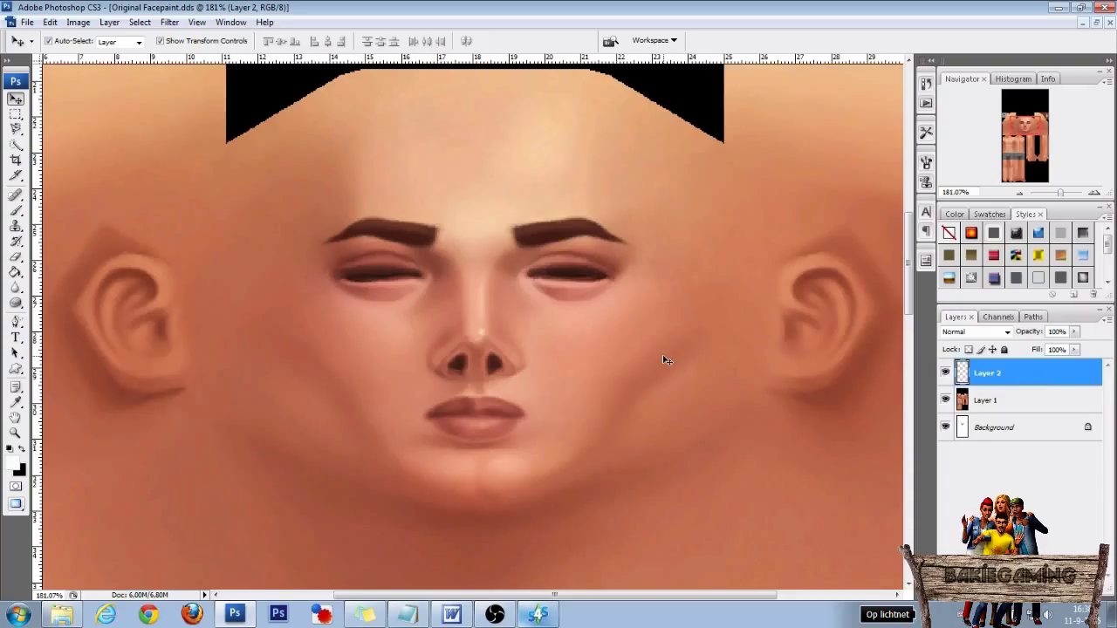
{"action": "key", "text": "b"}
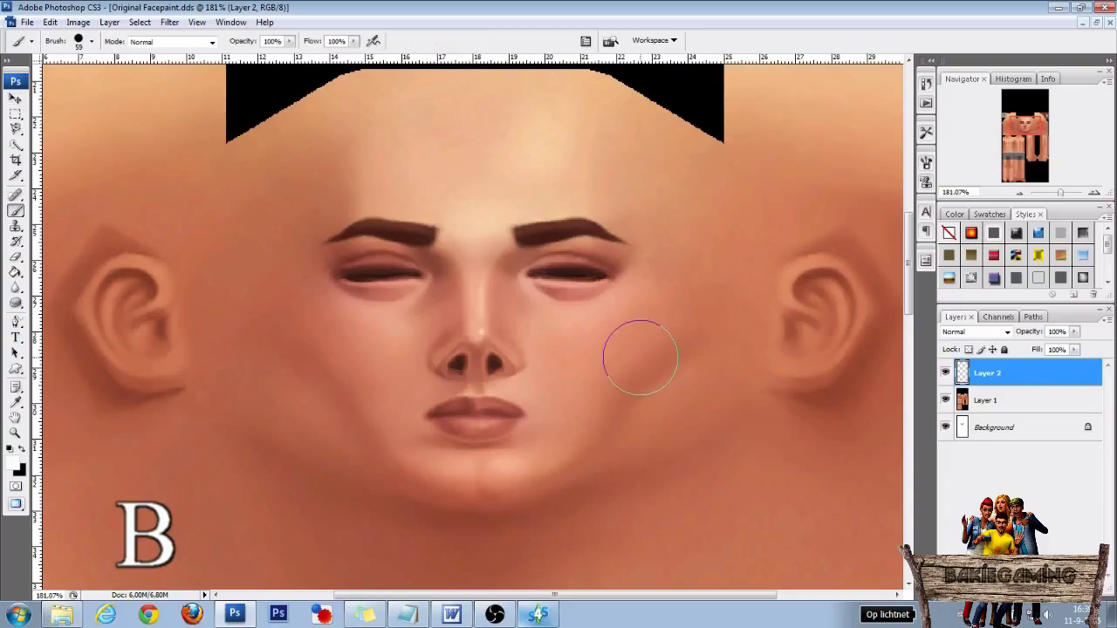
{"action": "left_click", "coordinate": [13, 463]}
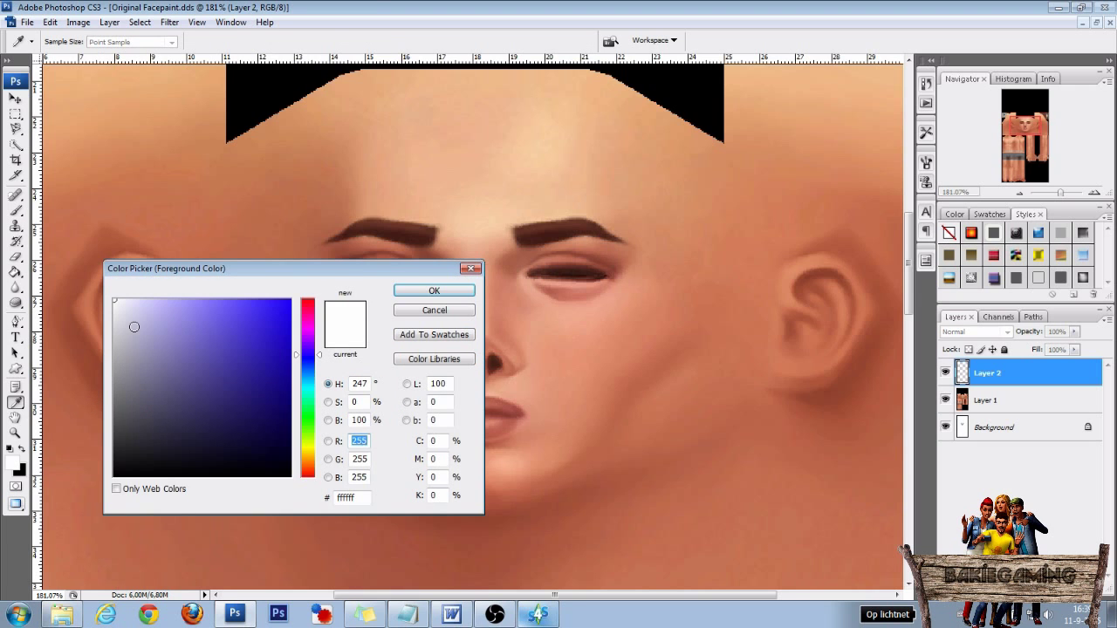
{"action": "left_click", "coordinate": [401, 291]}
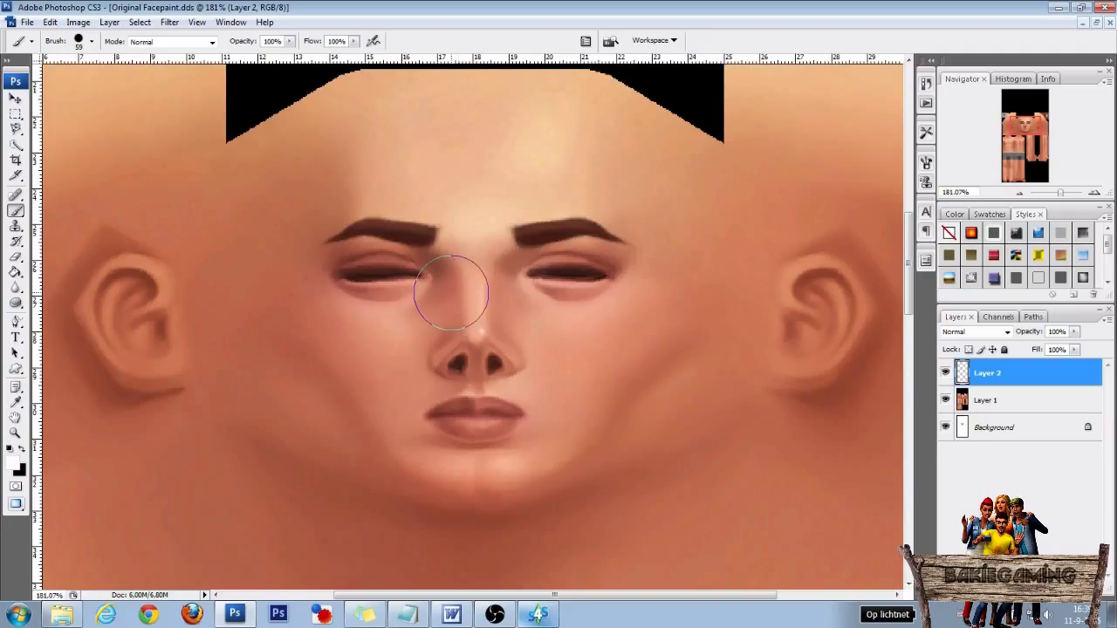
{"action": "right_click", "coordinate": [458, 293]}
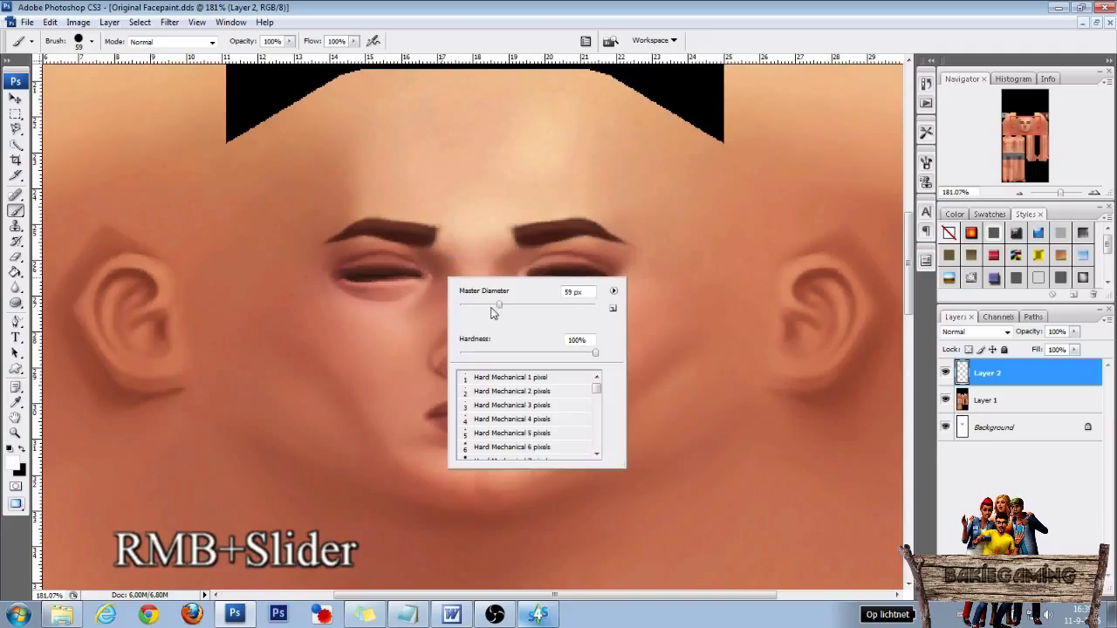
{"action": "left_click_drag", "start_coordinate": [498, 311], "coordinate": [495, 313]}
{"action": "left_click", "coordinate": [92, 43]}
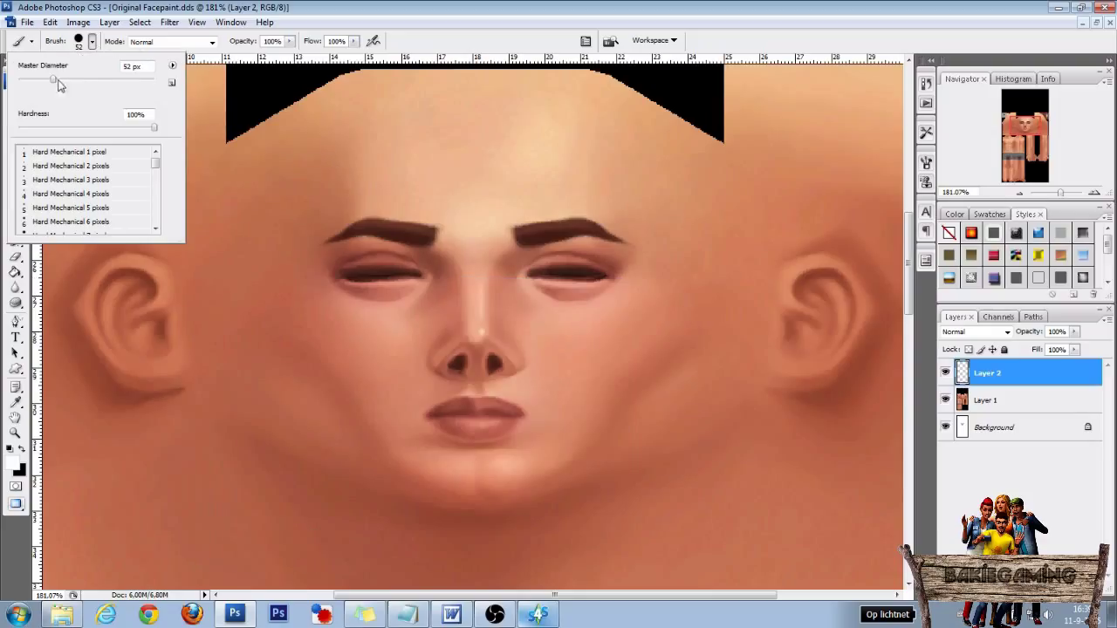
{"action": "mouse_move", "coordinate": [54, 79]}
{"action": "left_mouse_down"}
{"action": "mouse_move", "coordinate": [90, 83]}
{"action": "mouse_move", "coordinate": [38, 83]}
{"action": "mouse_move", "coordinate": [54, 80]}
{"action": "left_mouse_up"}
Paint white over the face from the left ear across the forehead, at 50% opacity
{"action": "left_click", "coordinate": [215, 272]}
{"action": "mouse_move", "coordinate": [214, 272]}
{"action": "left_mouse_down"}
{"action": "mouse_move", "coordinate": [244, 158]}
{"action": "mouse_move", "coordinate": [284, 118]}
{"action": "mouse_move", "coordinate": [348, 96]}
{"action": "mouse_move", "coordinate": [482, 83]}
{"action": "mouse_move", "coordinate": [592, 96]}
{"action": "mouse_move", "coordinate": [651, 123]}
{"action": "mouse_move", "coordinate": [708, 173]}
{"action": "mouse_move", "coordinate": [745, 323]}
{"action": "mouse_move", "coordinate": [723, 387]}
{"action": "mouse_move", "coordinate": [696, 394]}
{"action": "left_mouse_up"}
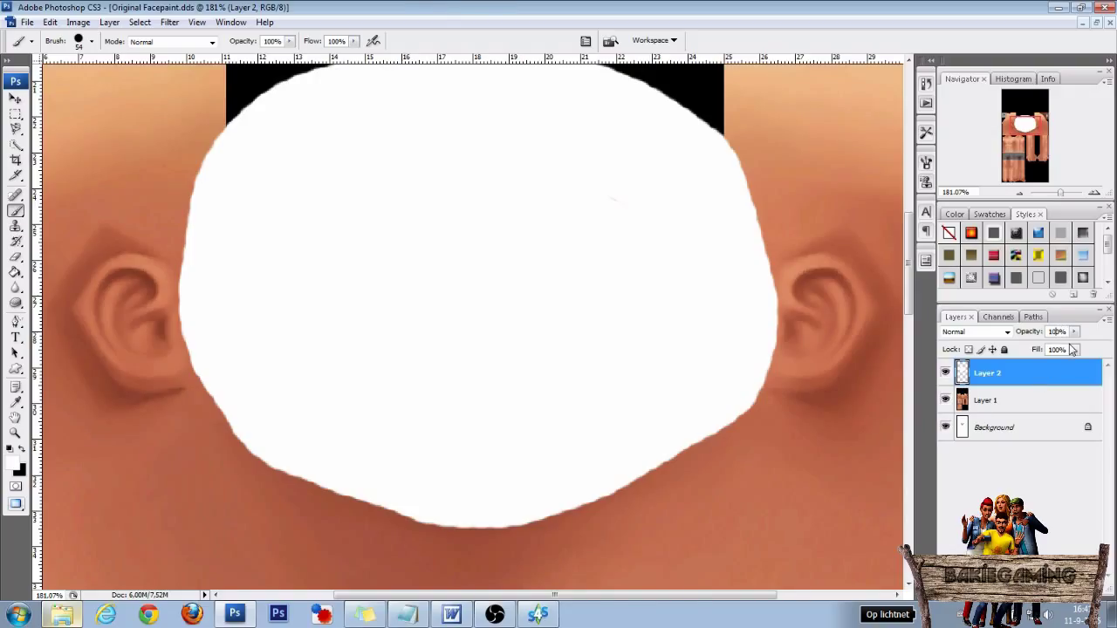
{"action": "type", "text": "50"}
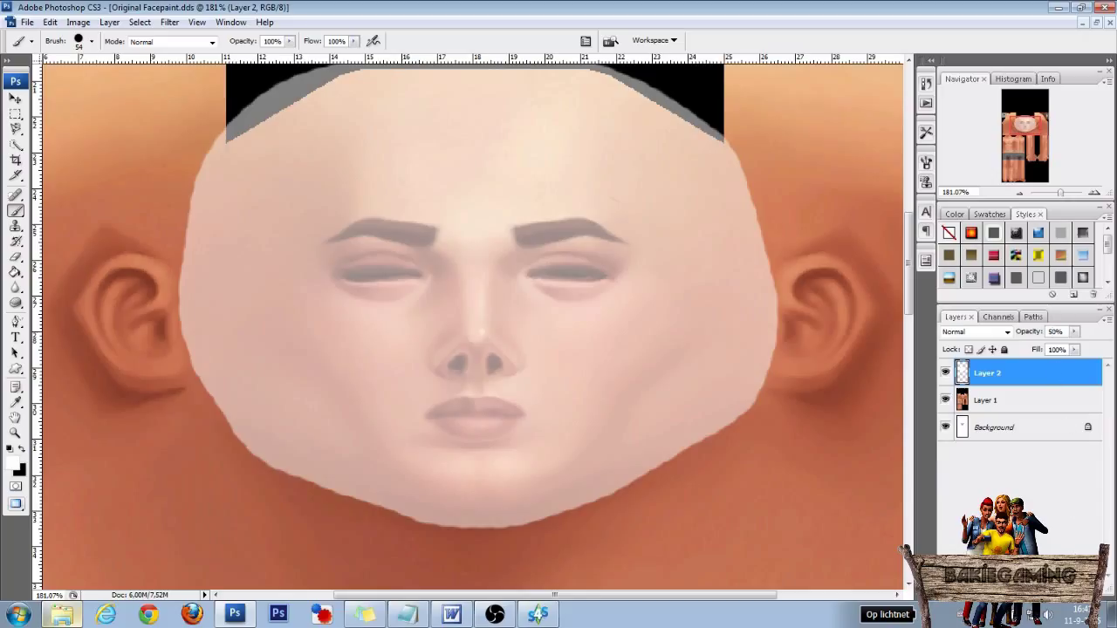
On a new layer, dab a red clown nose with a 31 px brush
{"action": "key", "text": "ctrl+shift+alt+n"}
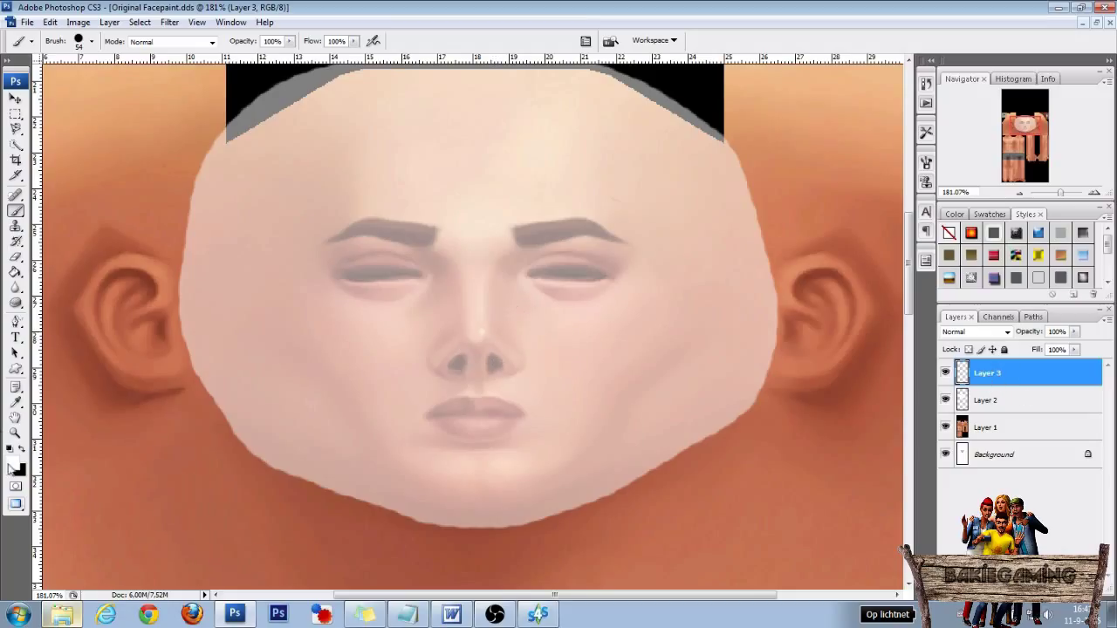
{"action": "left_click", "coordinate": [12, 460]}
{"action": "left_click", "coordinate": [301, 304]}
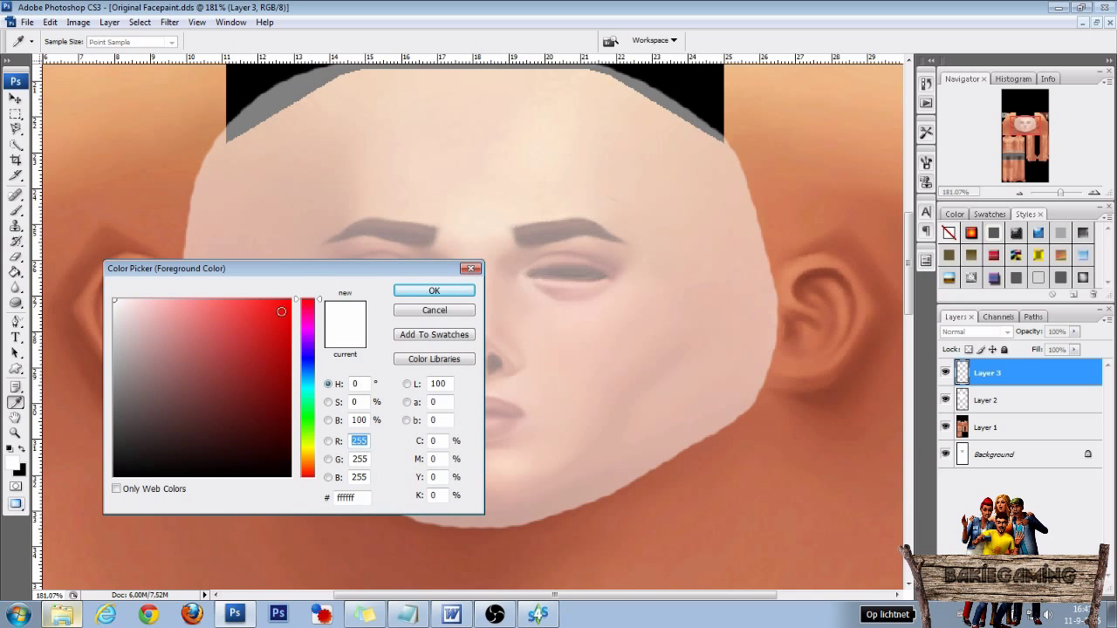
{"action": "left_click", "coordinate": [279, 312]}
{"action": "left_click", "coordinate": [410, 291]}
{"action": "right_click", "coordinate": [481, 336]}
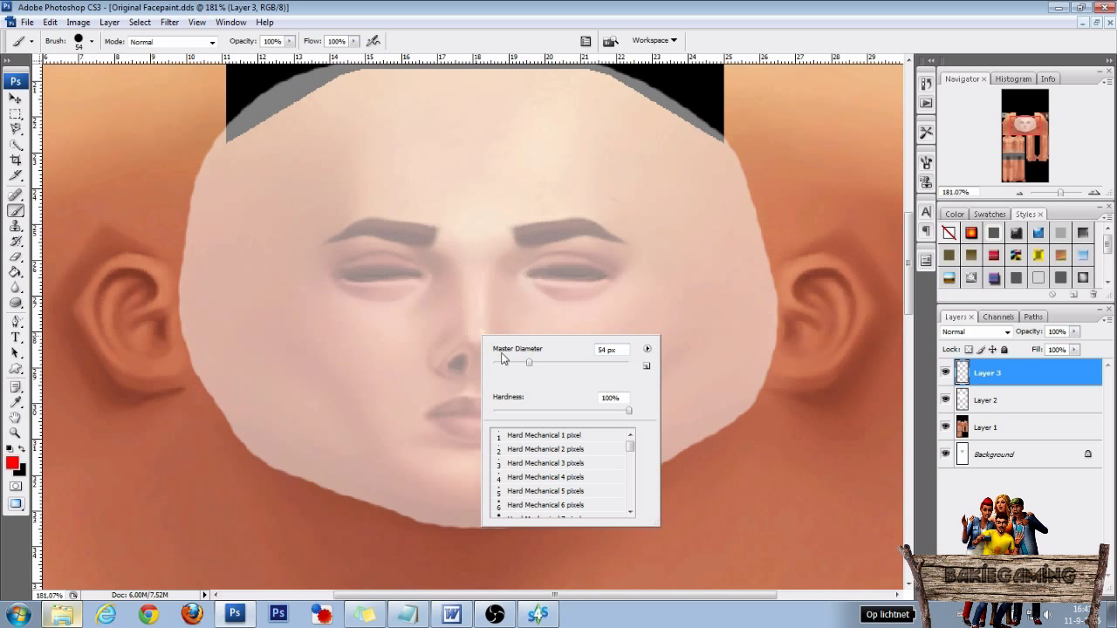
{"action": "left_click_drag", "start_coordinate": [523, 370], "coordinate": [499, 368]}
{"action": "left_click", "coordinate": [475, 333]}
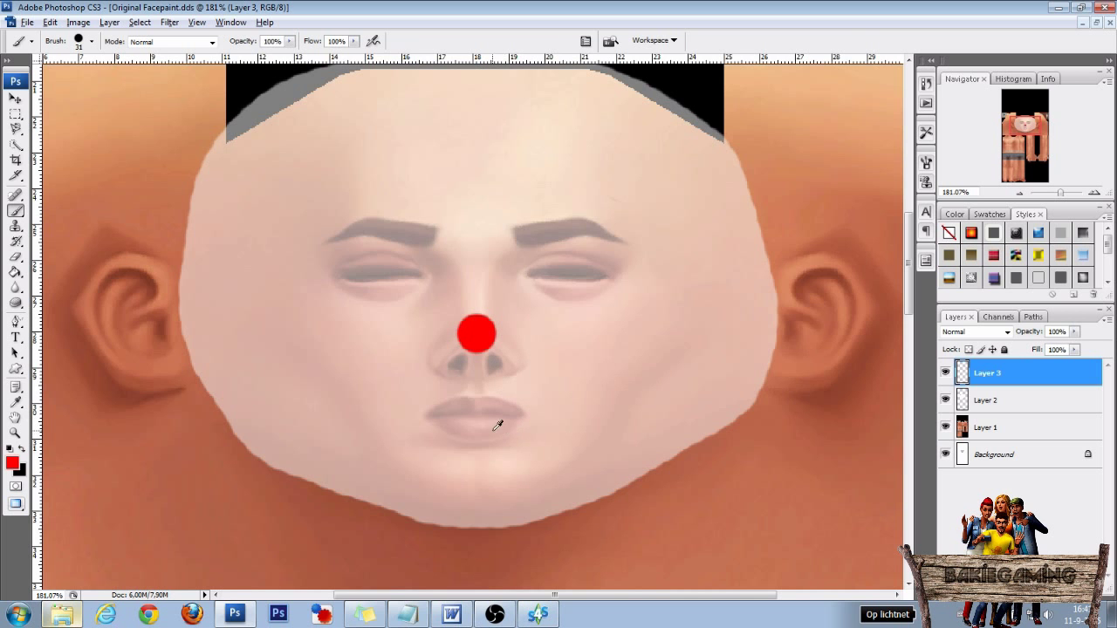
Paint the lips red, widening the mouth out to both sides
{"action": "scroll", "coordinate": [467, 416], "scroll_direction": "up", "scroll_amount": 1, "text": "alt"}
{"action": "scroll", "coordinate": [468, 417], "scroll_direction": "up", "scroll_amount": 9, "text": "alt"}
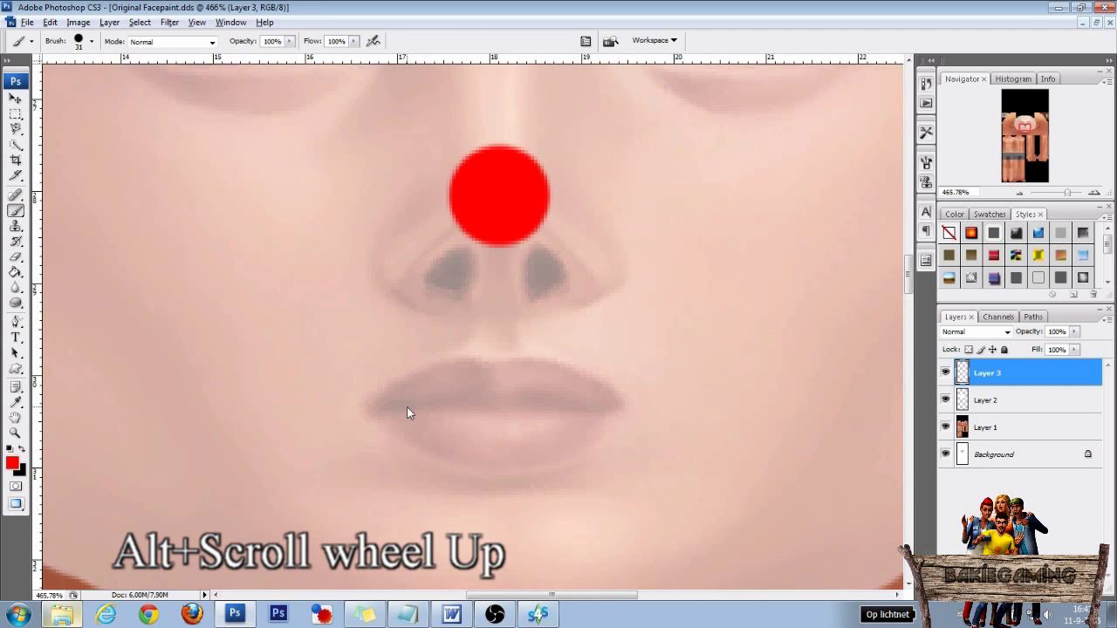
{"action": "mouse_move", "coordinate": [398, 408]}
{"action": "left_mouse_down"}
{"action": "mouse_move", "coordinate": [574, 391]}
{"action": "mouse_move", "coordinate": [592, 400]}
{"action": "mouse_move", "coordinate": [592, 416]}
{"action": "mouse_move", "coordinate": [543, 447]}
{"action": "mouse_move", "coordinate": [494, 451]}
{"action": "mouse_move", "coordinate": [424, 444]}
{"action": "mouse_move", "coordinate": [376, 417]}
{"action": "mouse_move", "coordinate": [400, 432]}
{"action": "left_mouse_up"}
{"action": "right_click", "coordinate": [376, 413]}
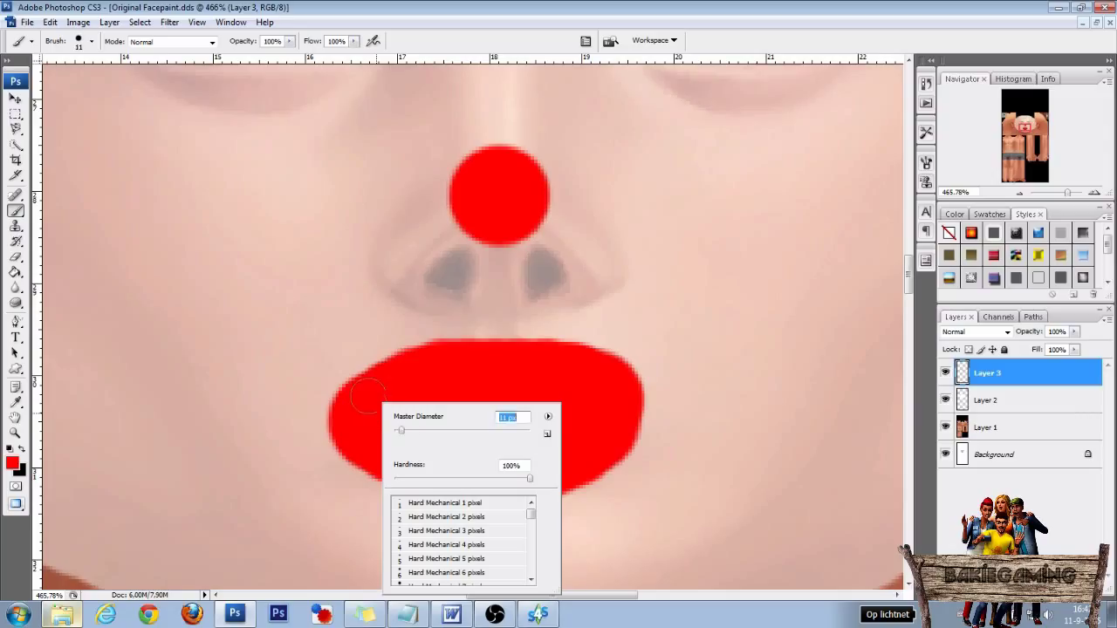
{"action": "mouse_move", "coordinate": [367, 397]}
{"action": "left_mouse_down"}
{"action": "mouse_move", "coordinate": [276, 453]}
{"action": "mouse_move", "coordinate": [360, 423]}
{"action": "mouse_move", "coordinate": [322, 449]}
{"action": "mouse_move", "coordinate": [289, 453]}
{"action": "mouse_move", "coordinate": [380, 462]}
{"action": "mouse_move", "coordinate": [530, 414]}
{"action": "left_mouse_up"}
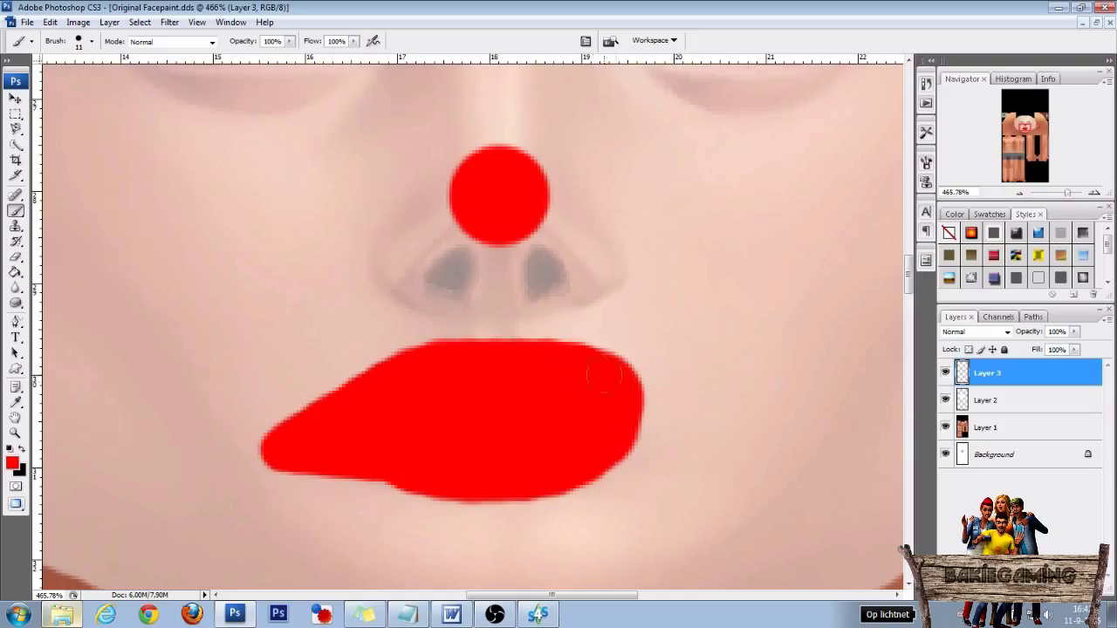
{"action": "mouse_move", "coordinate": [608, 381]}
{"action": "left_mouse_down"}
{"action": "mouse_move", "coordinate": [698, 422]}
{"action": "mouse_move", "coordinate": [576, 462]}
{"action": "mouse_move", "coordinate": [644, 422]}
{"action": "mouse_move", "coordinate": [528, 459]}
{"action": "mouse_move", "coordinate": [654, 448]}
{"action": "mouse_move", "coordinate": [686, 435]}
{"action": "mouse_move", "coordinate": [550, 482]}
{"action": "mouse_move", "coordinate": [650, 455]}
{"action": "mouse_move", "coordinate": [675, 401]}
{"action": "mouse_move", "coordinate": [608, 370]}
{"action": "mouse_move", "coordinate": [495, 360]}
{"action": "mouse_move", "coordinate": [389, 374]}
{"action": "mouse_move", "coordinate": [269, 442]}
{"action": "mouse_move", "coordinate": [323, 467]}
{"action": "mouse_move", "coordinate": [469, 488]}
{"action": "mouse_move", "coordinate": [587, 488]}
{"action": "mouse_move", "coordinate": [661, 461]}
{"action": "mouse_move", "coordinate": [682, 435]}
{"action": "mouse_move", "coordinate": [593, 442]}
{"action": "left_mouse_up"}
{"action": "scroll", "coordinate": [594, 442], "scroll_direction": "down", "scroll_amount": 5}
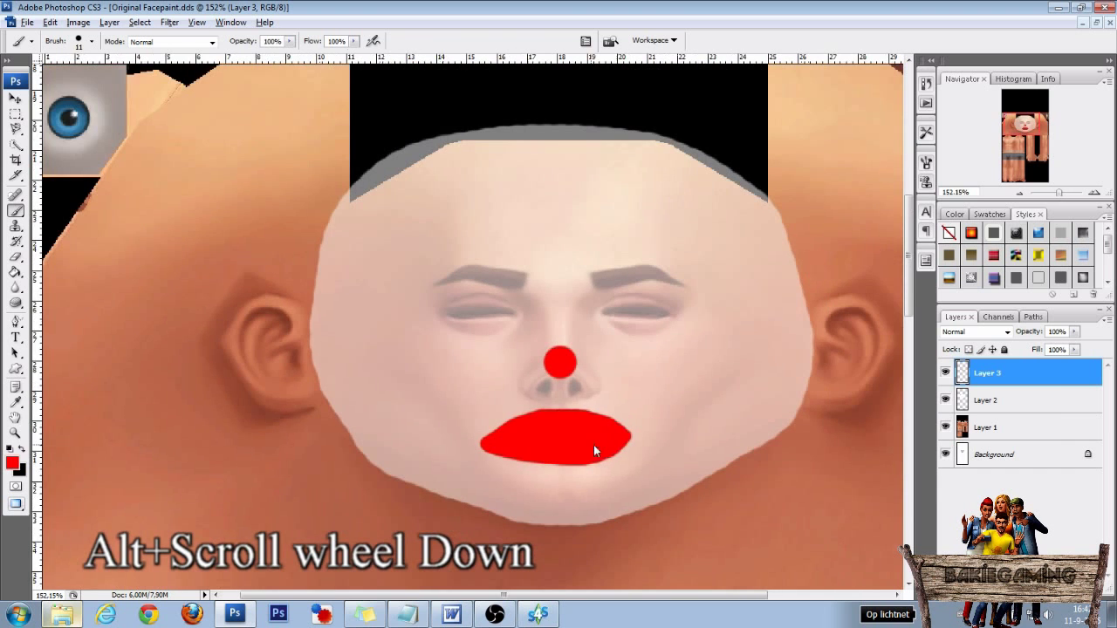
On another new layer, paint both eyes dark blue 0707a8
{"action": "key", "text": "ctrl+shift+alt+n"}
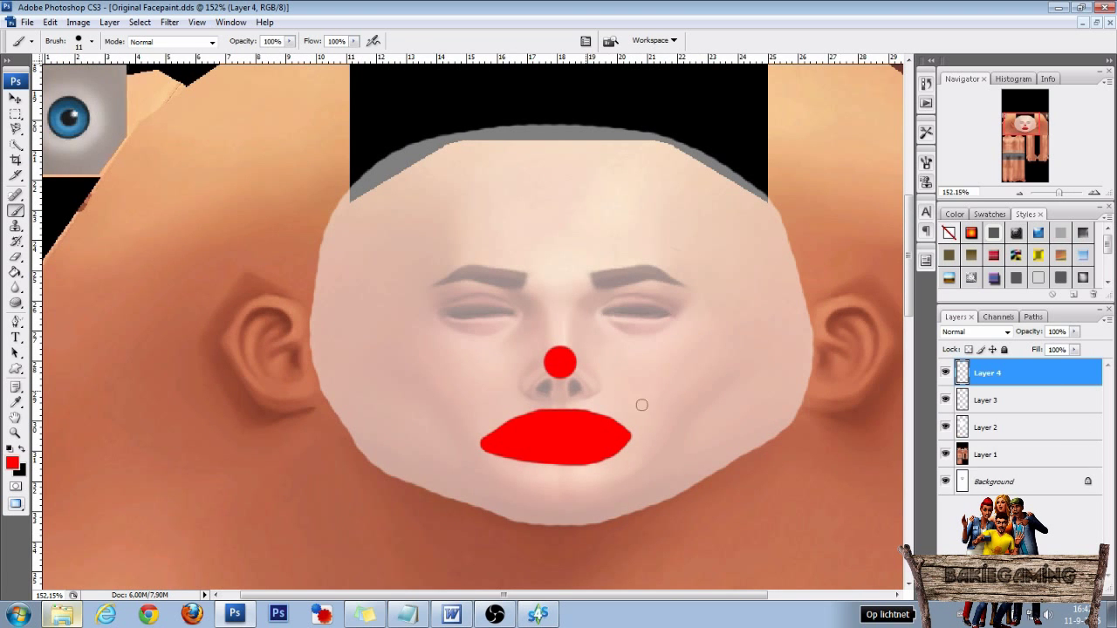
{"action": "left_click", "coordinate": [12, 463]}
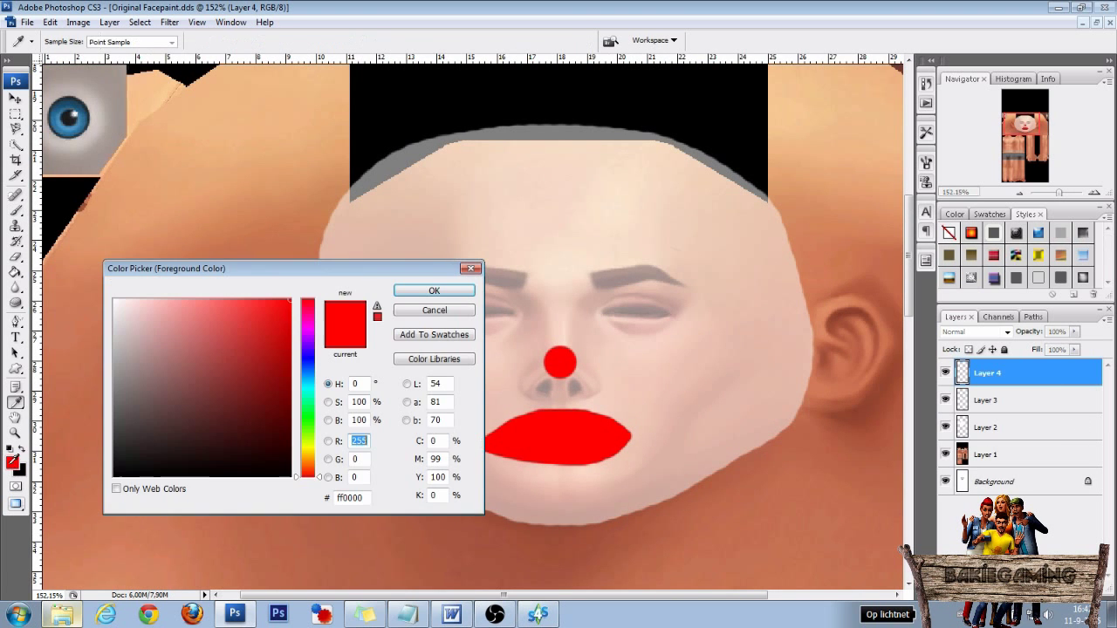
{"action": "left_click", "coordinate": [307, 357]}
{"action": "left_click", "coordinate": [283, 359]}
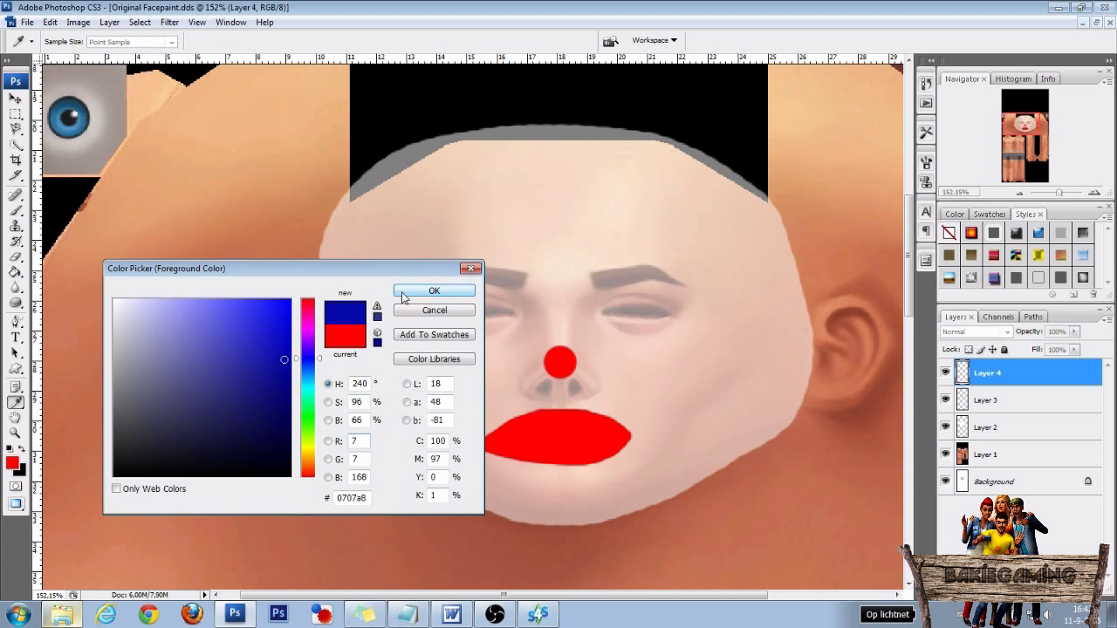
{"action": "left_click", "coordinate": [434, 290]}
{"action": "key", "text": "b"}
{"action": "scroll", "coordinate": [451, 305], "scroll_direction": "up", "scroll_amount": 4, "text": "alt"}
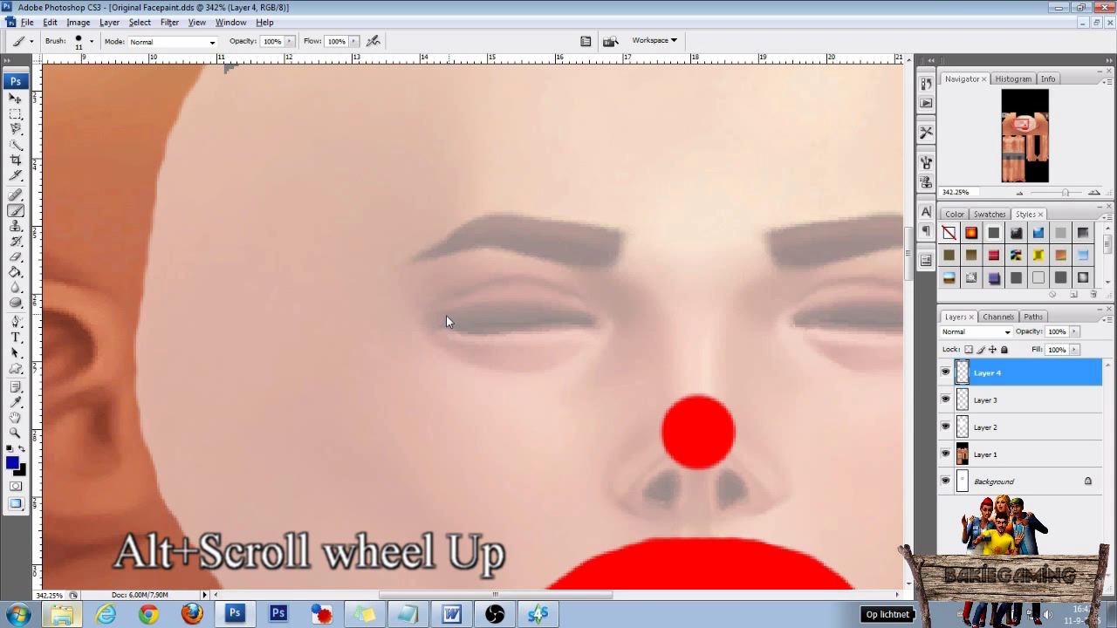
{"action": "mouse_move", "coordinate": [438, 314]}
{"action": "left_mouse_down"}
{"action": "mouse_move", "coordinate": [499, 288]}
{"action": "mouse_move", "coordinate": [591, 308]}
{"action": "mouse_move", "coordinate": [589, 344]}
{"action": "mouse_move", "coordinate": [515, 365]}
{"action": "mouse_move", "coordinate": [460, 348]}
{"action": "mouse_move", "coordinate": [435, 323]}
{"action": "mouse_move", "coordinate": [475, 304]}
{"action": "mouse_move", "coordinate": [550, 299]}
{"action": "mouse_move", "coordinate": [570, 315]}
{"action": "mouse_move", "coordinate": [565, 339]}
{"action": "mouse_move", "coordinate": [506, 354]}
{"action": "mouse_move", "coordinate": [452, 335]}
{"action": "mouse_move", "coordinate": [528, 312]}
{"action": "mouse_move", "coordinate": [553, 318]}
{"action": "mouse_move", "coordinate": [486, 341]}
{"action": "mouse_move", "coordinate": [466, 334]}
{"action": "mouse_move", "coordinate": [555, 324]}
{"action": "left_mouse_up"}
{"action": "left_click_drag", "start_coordinate": [671, 320], "coordinate": [287, 328]}
{"action": "mouse_move", "coordinate": [422, 330]}
{"action": "left_mouse_down"}
{"action": "mouse_move", "coordinate": [507, 303]}
{"action": "mouse_move", "coordinate": [549, 313]}
{"action": "mouse_move", "coordinate": [569, 332]}
{"action": "mouse_move", "coordinate": [564, 346]}
{"action": "mouse_move", "coordinate": [515, 363]}
{"action": "mouse_move", "coordinate": [430, 333]}
{"action": "mouse_move", "coordinate": [473, 312]}
{"action": "mouse_move", "coordinate": [537, 313]}
{"action": "mouse_move", "coordinate": [554, 333]}
{"action": "mouse_move", "coordinate": [491, 352]}
{"action": "mouse_move", "coordinate": [452, 336]}
{"action": "mouse_move", "coordinate": [526, 321]}
{"action": "mouse_move", "coordinate": [551, 330]}
{"action": "mouse_move", "coordinate": [458, 332]}
{"action": "left_mouse_up"}
{"action": "scroll", "coordinate": [457, 333], "scroll_direction": "down", "scroll_amount": 5}
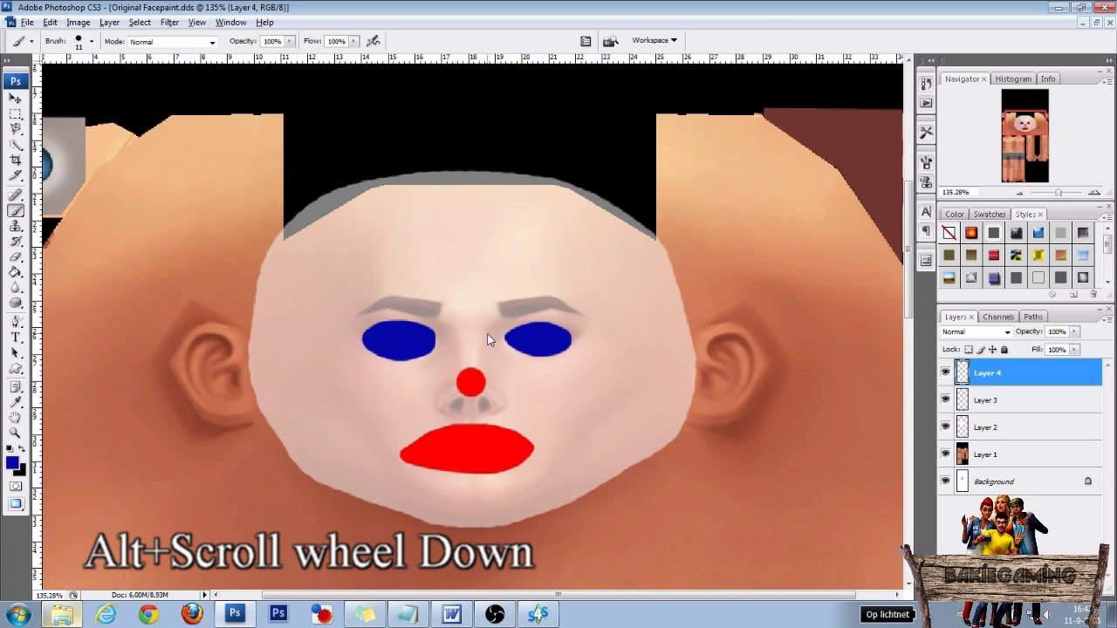
Select the combined shapes of Layers 4, 3 and 2, and hide Layer 1 and Background
{"action": "left_click", "coordinate": [961, 376], "text": "ctrl+shift"}
{"action": "left_click", "coordinate": [963, 428], "text": "ctrl+shift"}
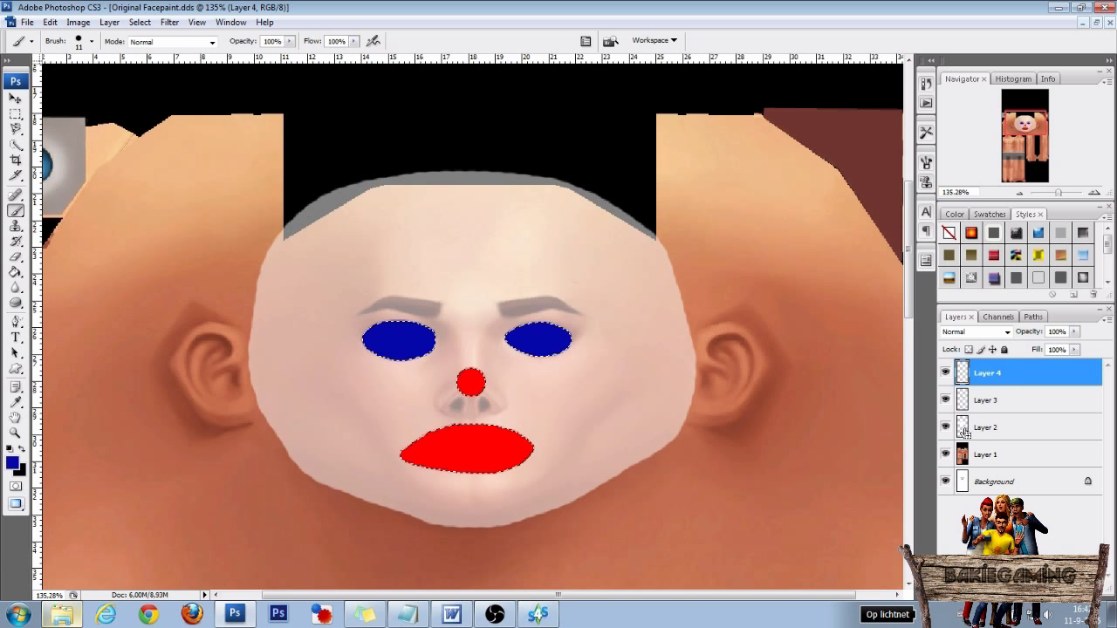
{"action": "left_click", "coordinate": [963, 428], "text": "ctrl+shift"}
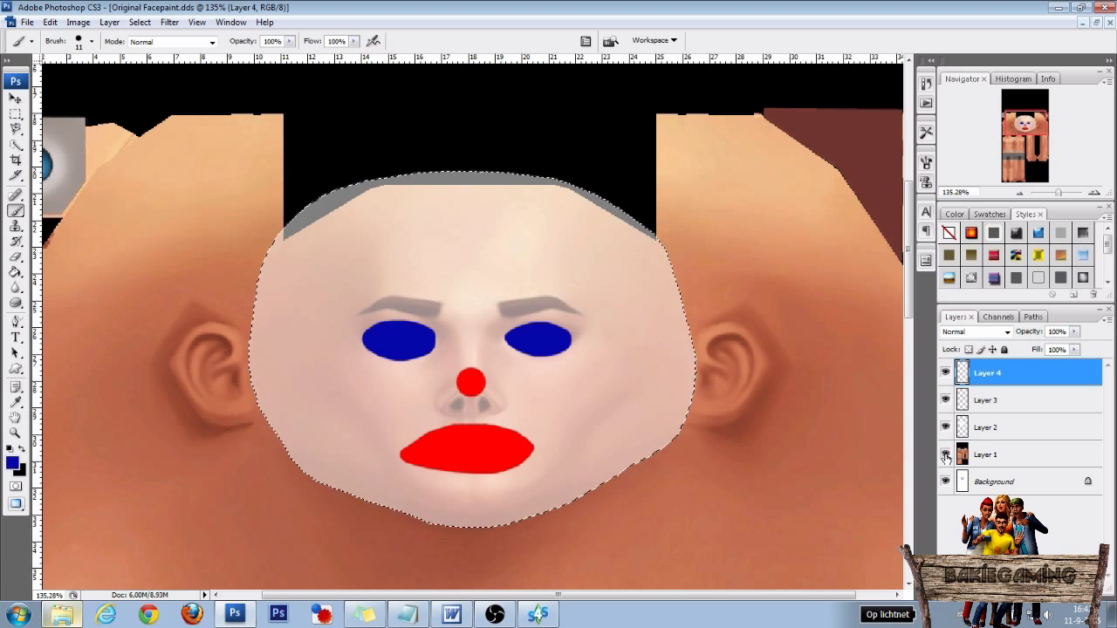
{"action": "left_click", "coordinate": [945, 455]}
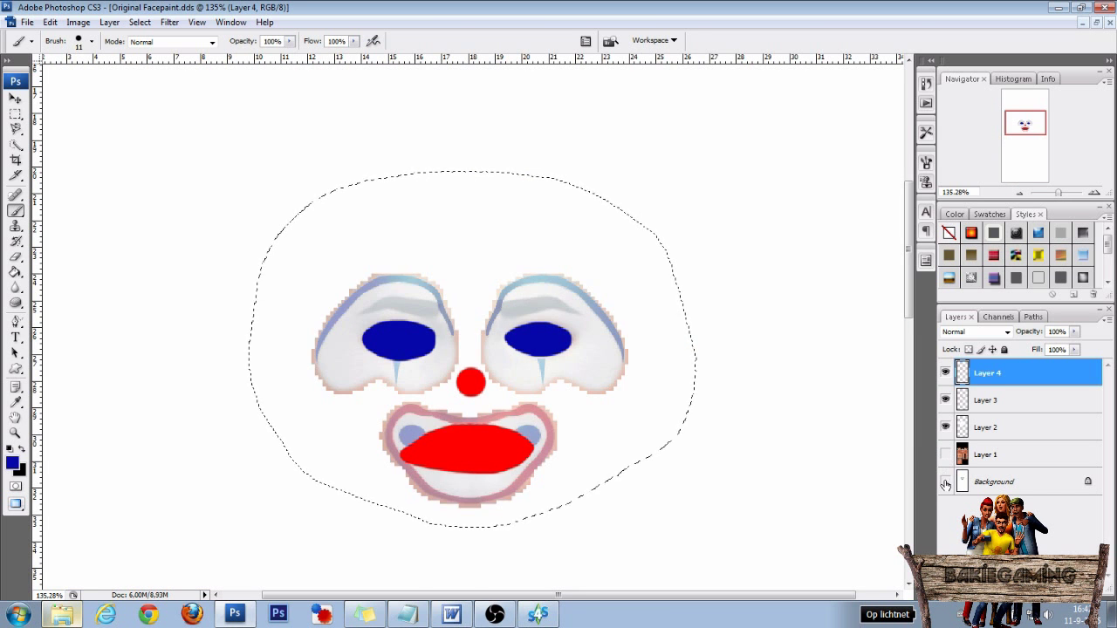
{"action": "left_click", "coordinate": [945, 483]}
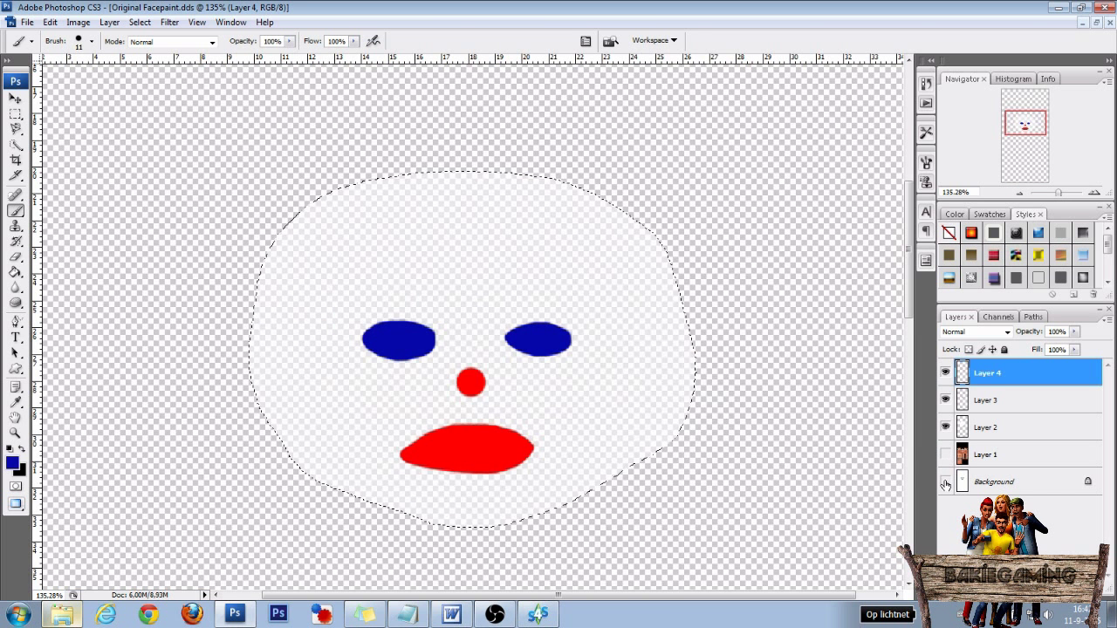
Show the Alpha 1 channel on its own in the Channels panel
{"action": "left_click", "coordinate": [998, 318]}
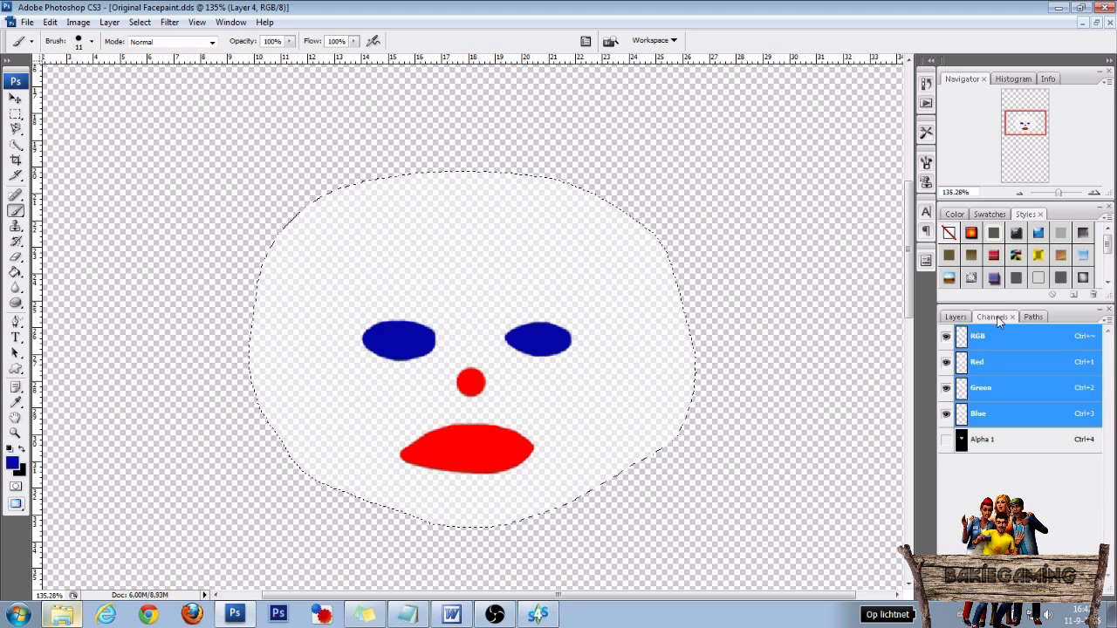
{"action": "left_click", "coordinate": [1007, 449]}
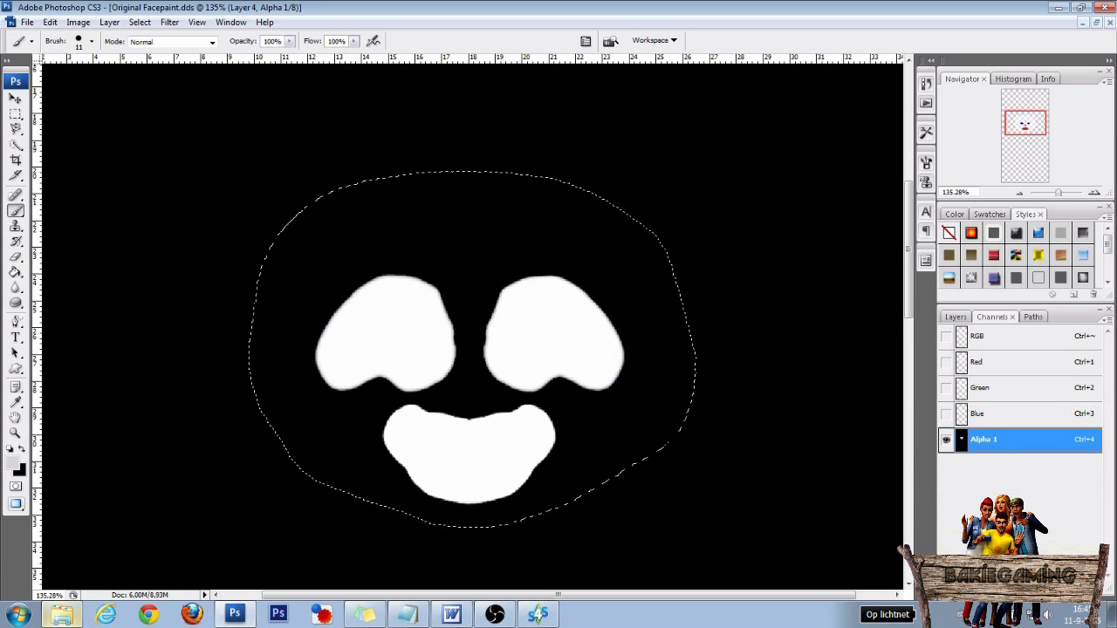
{"action": "key", "text": "ctrl+grave"}
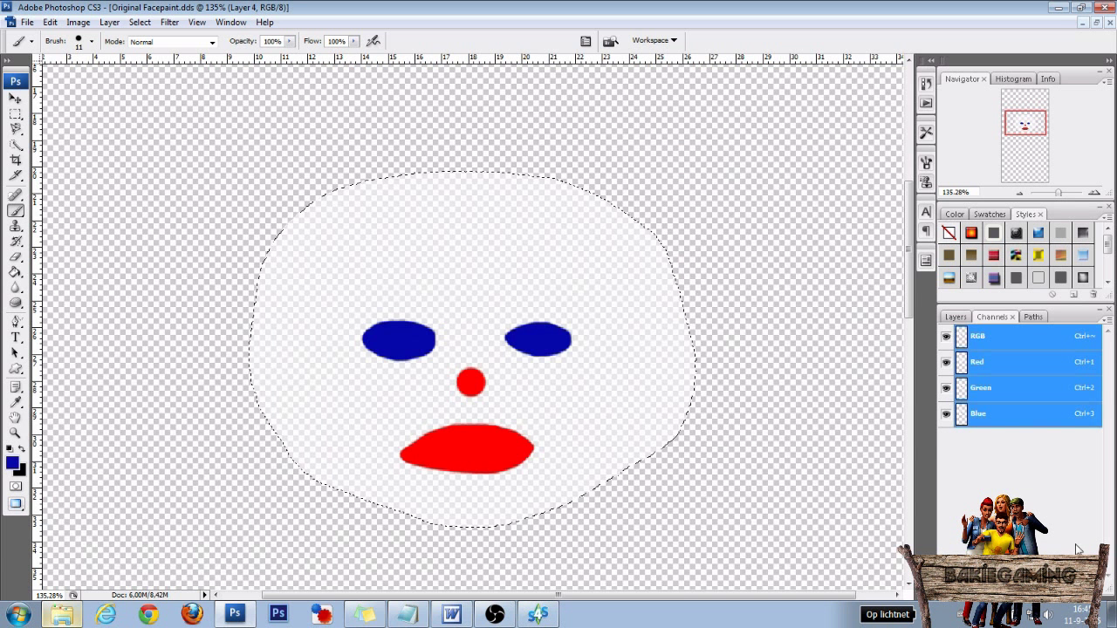
{"action": "key", "text": "ctrl+4"}
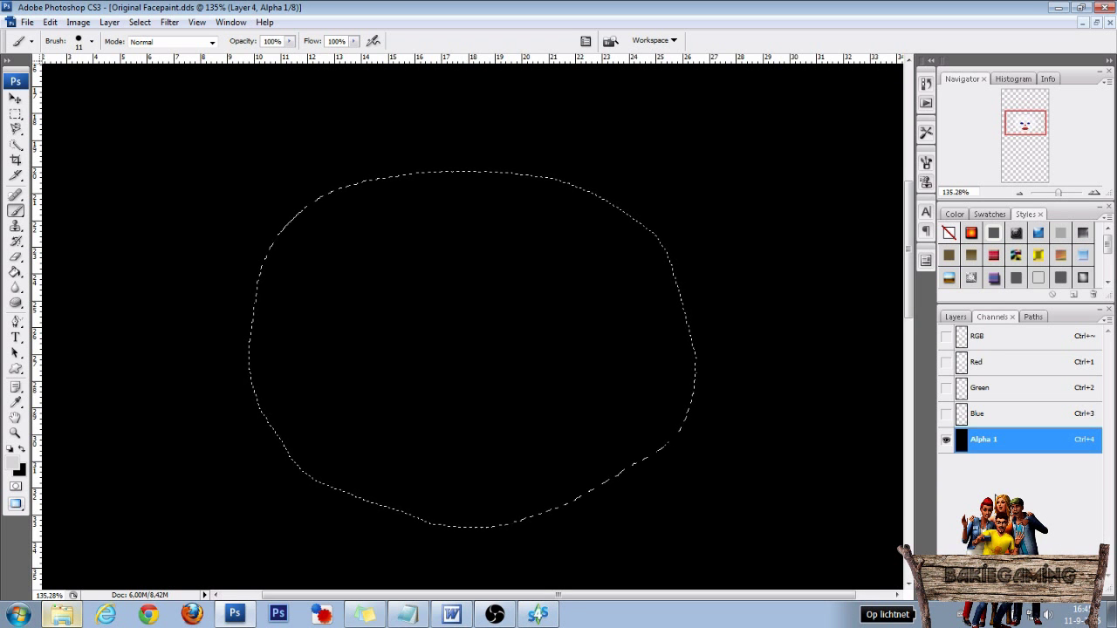
Load a light grey d7d4d4 brush to fill the face area in Alpha 1
{"action": "left_click", "coordinate": [15, 462]}
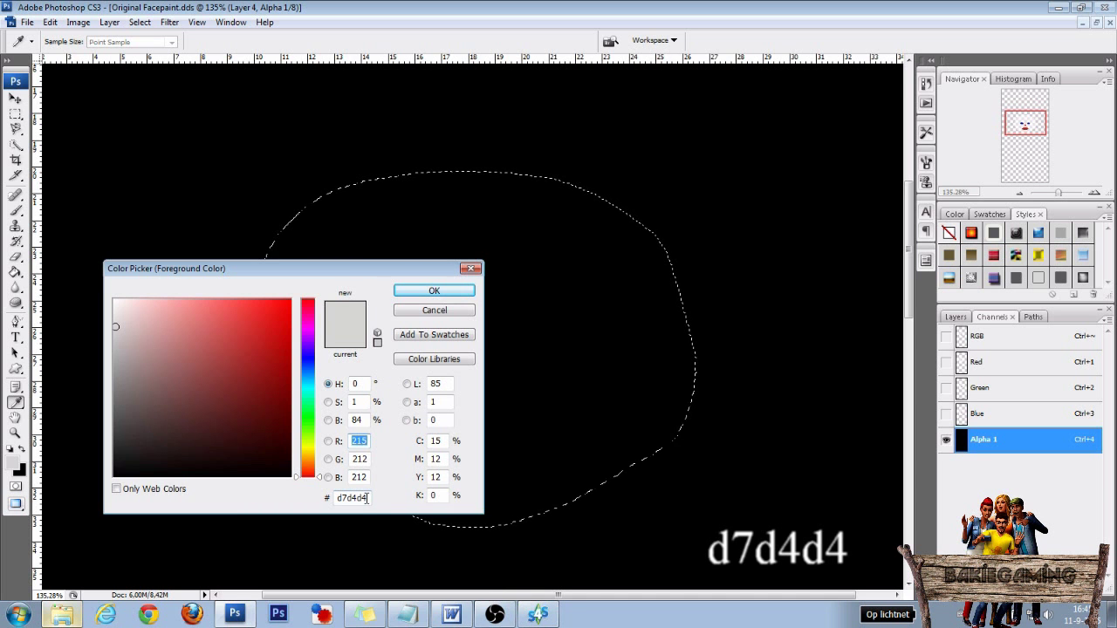
{"action": "left_click", "coordinate": [434, 290]}
{"action": "key", "text": "b"}
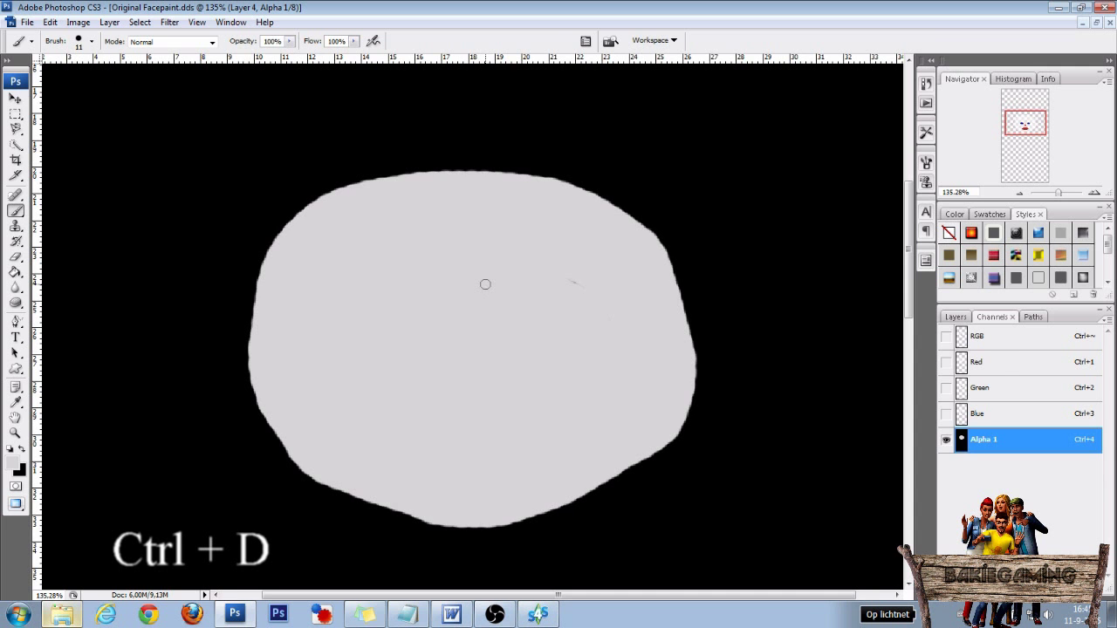
Return to the RGB channels and set Layer 2's opacity to 100%
{"action": "left_click", "coordinate": [1007, 336]}
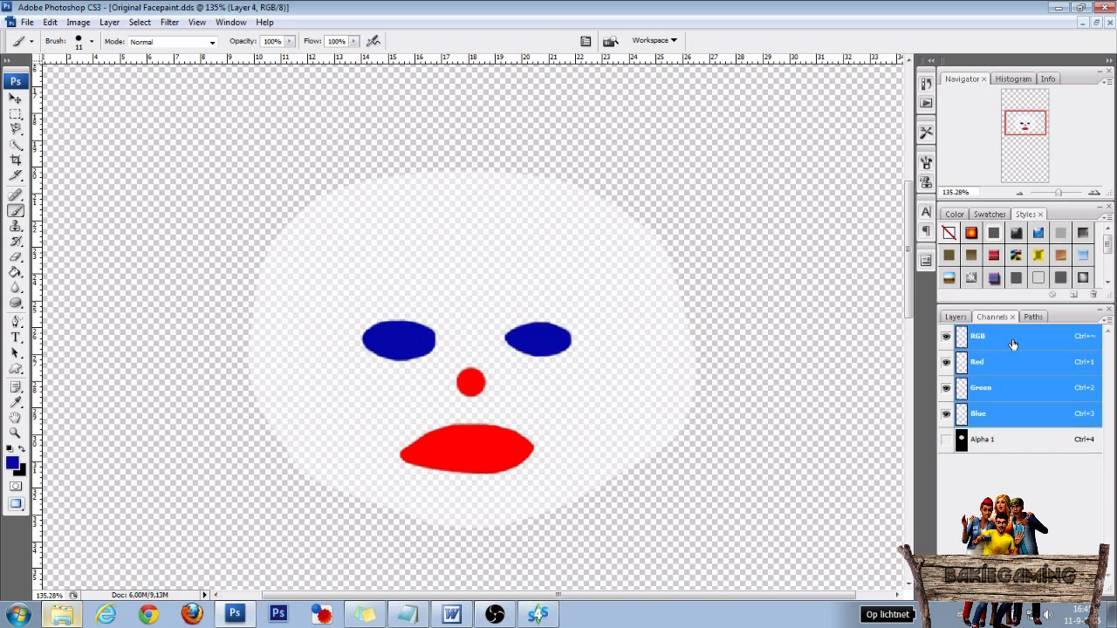
{"action": "left_click", "coordinate": [956, 317]}
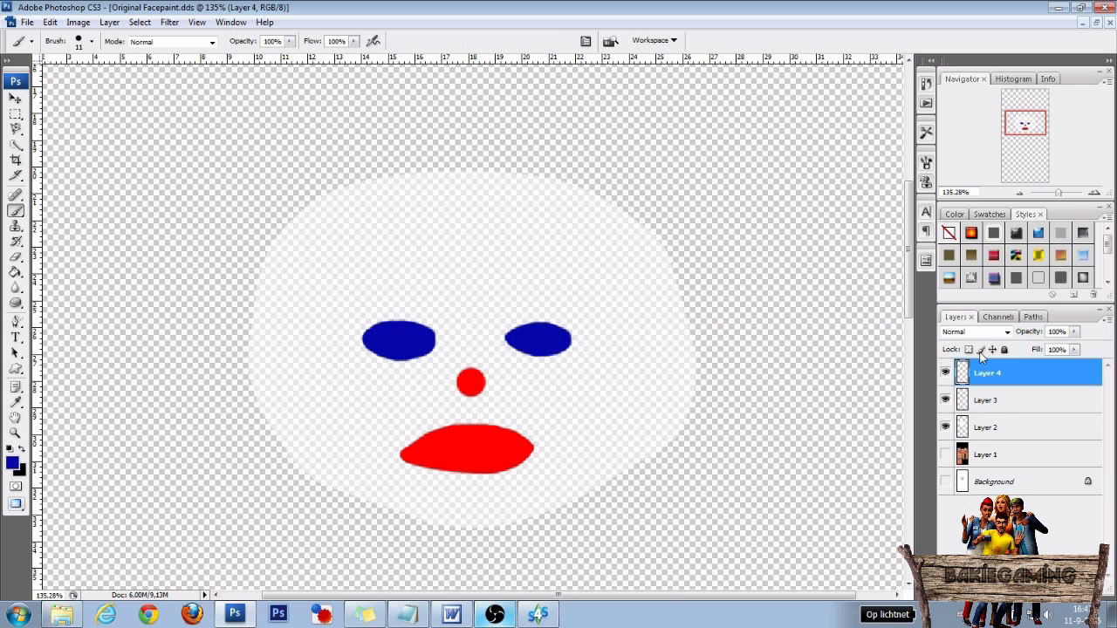
{"action": "left_click", "coordinate": [1002, 429]}
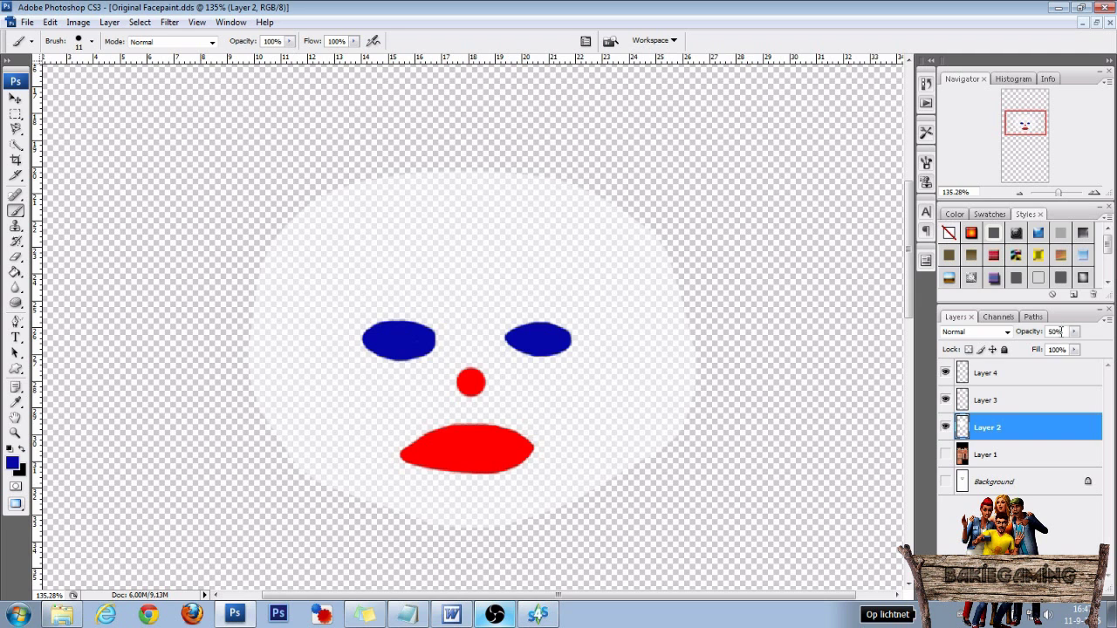
{"action": "left_click_drag", "start_coordinate": [1074, 333], "coordinate": [1109, 356]}
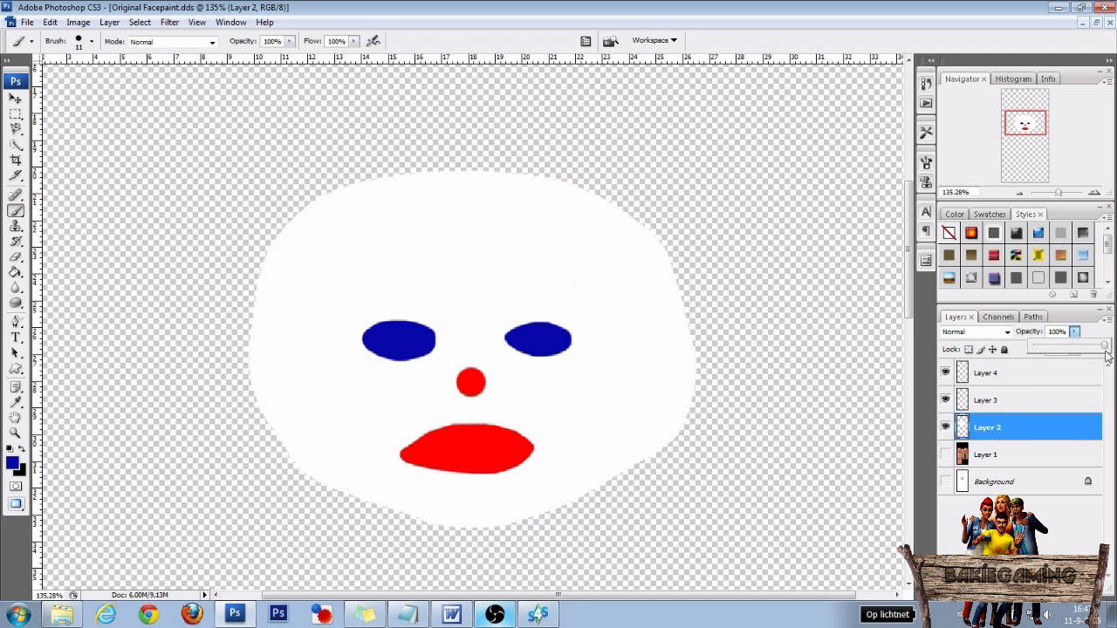
Flatten the image into one layer, discarding the hidden layers
{"action": "right_click", "coordinate": [1046, 432]}
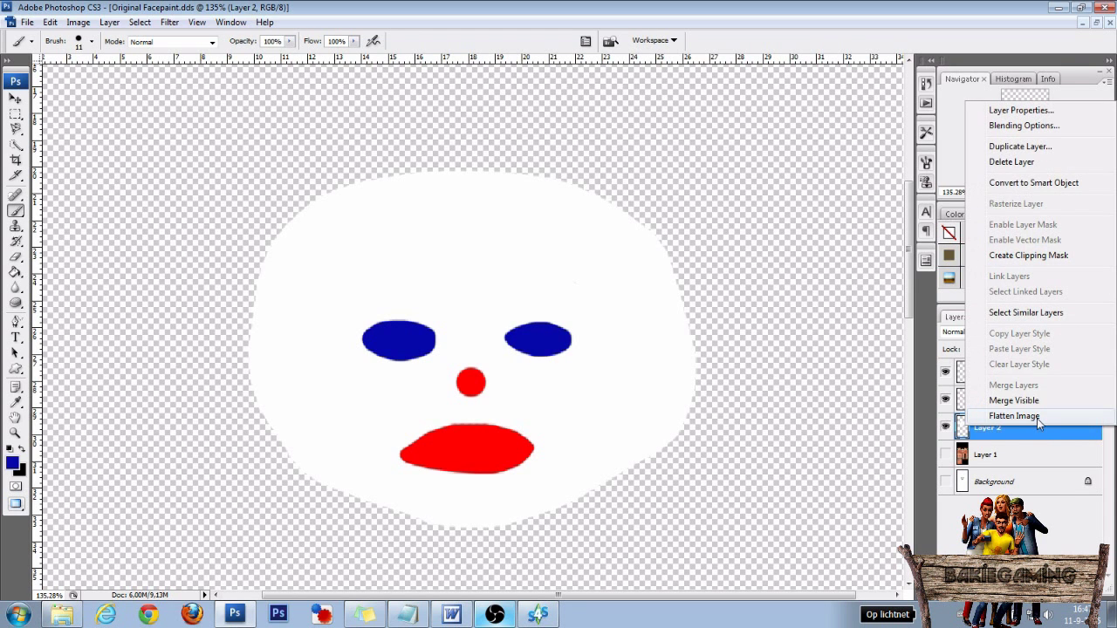
{"action": "left_click", "coordinate": [1036, 417]}
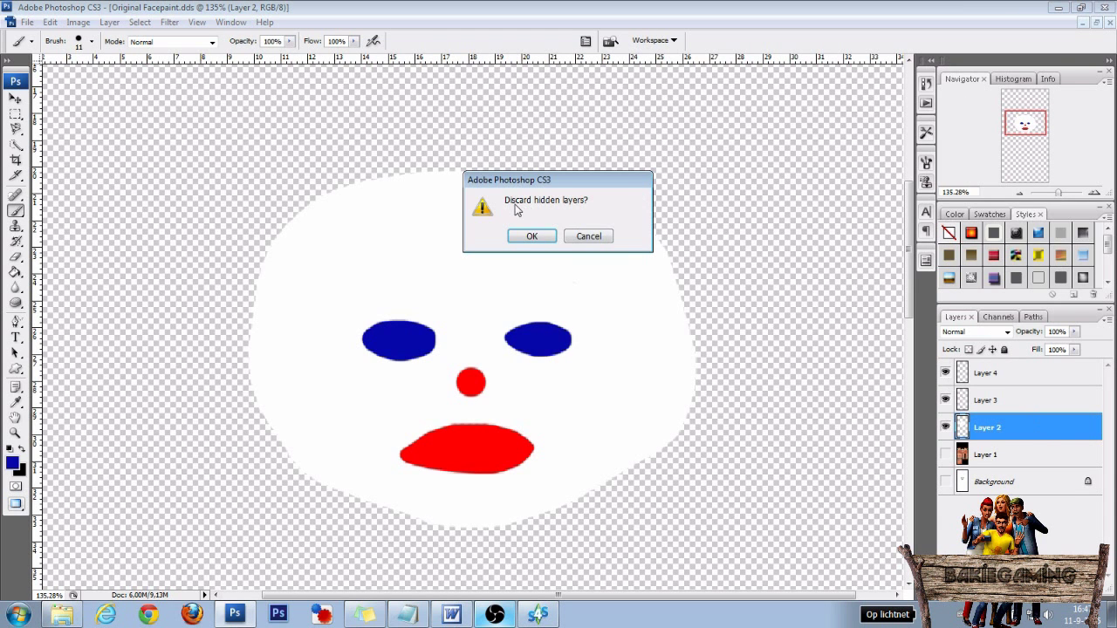
{"action": "left_click", "coordinate": [531, 235]}
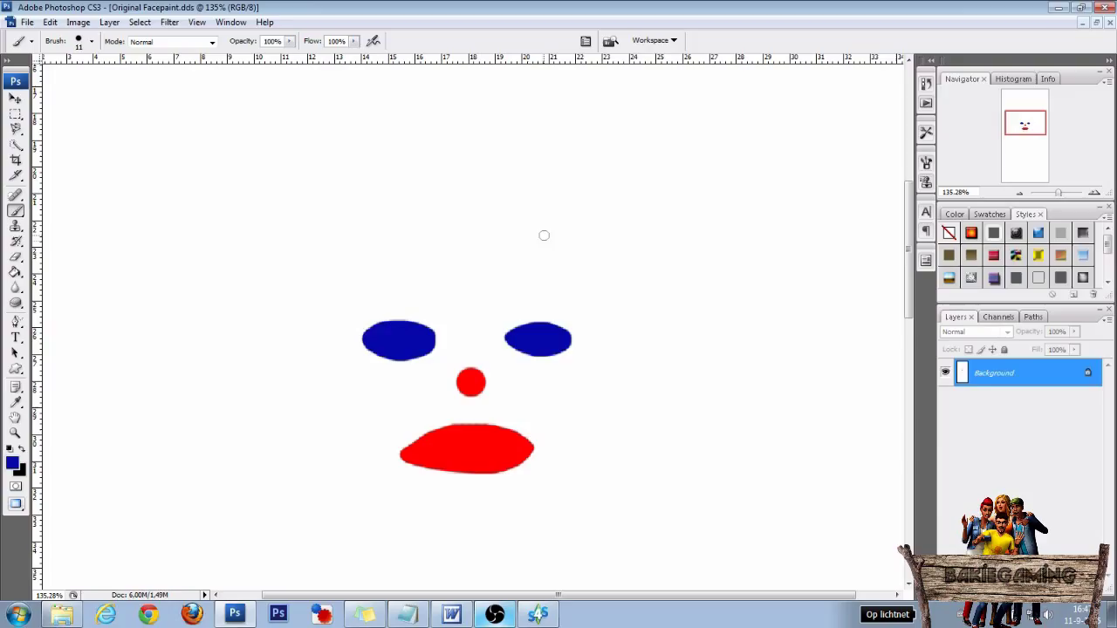
Save the image as New Facepaint.dds in D3D/DDS format with DXT5 and MIP maps
{"action": "left_click", "coordinate": [27, 22]}
{"action": "left_click", "coordinate": [44, 195]}
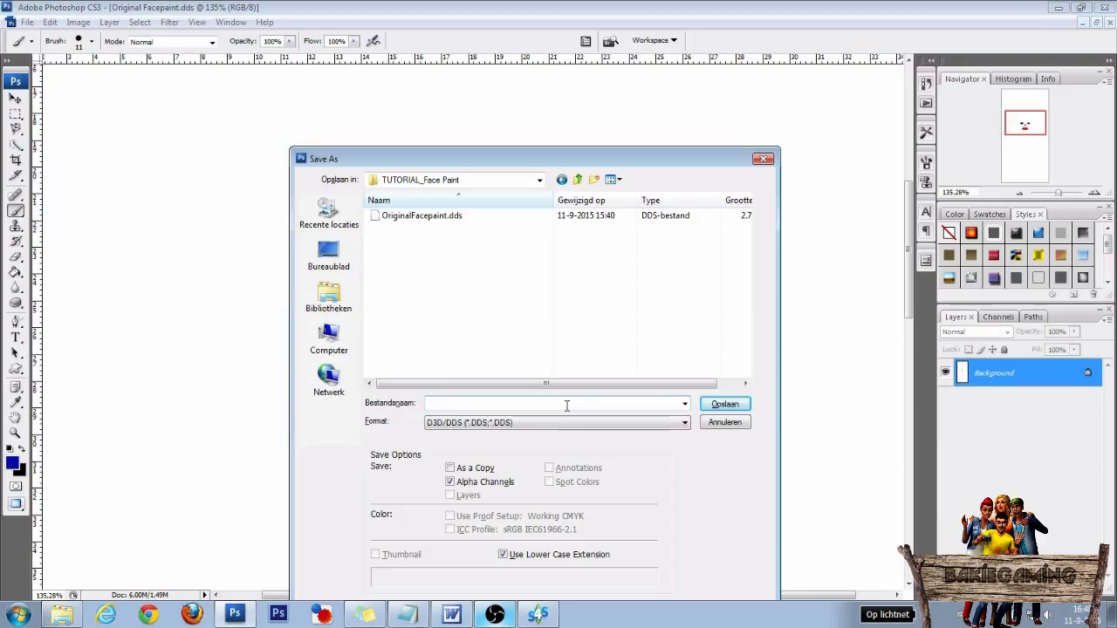
{"action": "type", "text": "New Facepaint.dds"}
{"action": "left_click", "coordinate": [434, 426]}
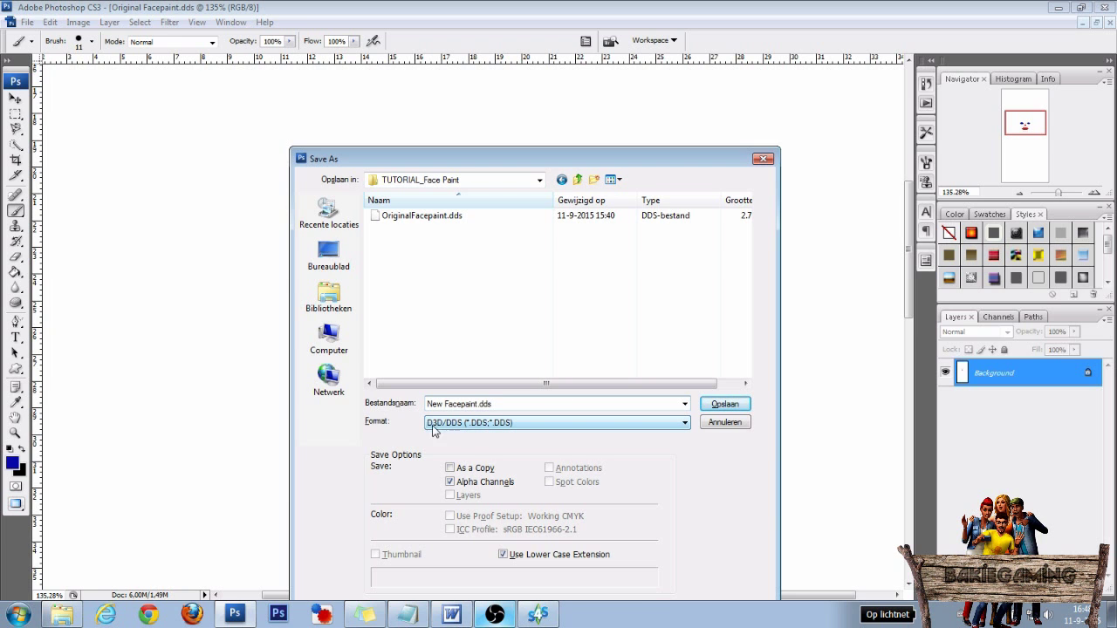
{"action": "left_click", "coordinate": [725, 406]}
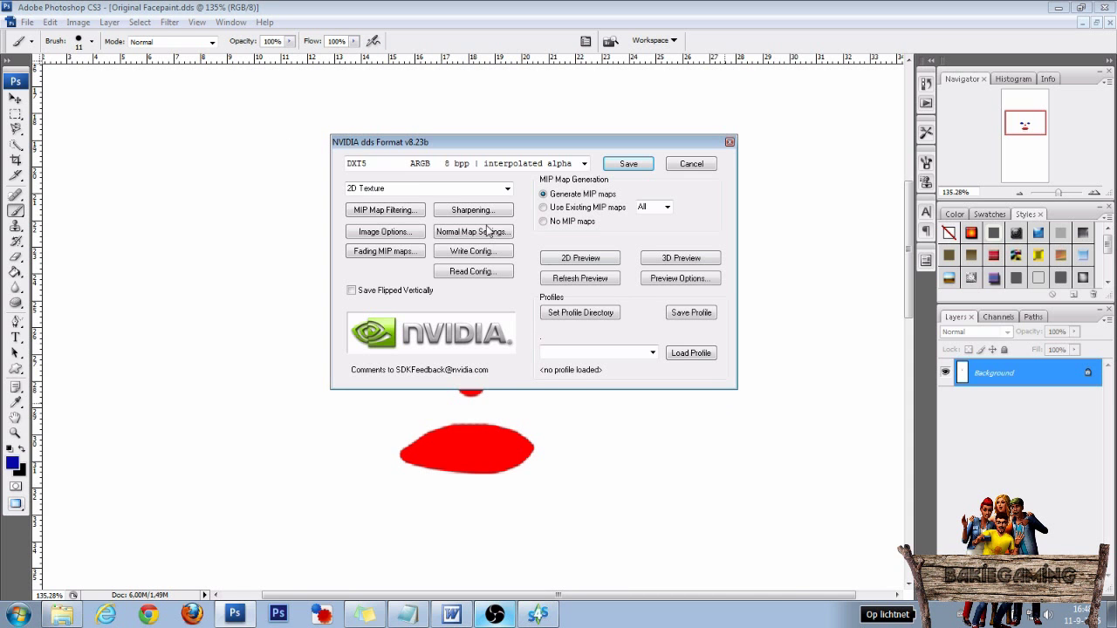
{"action": "left_click", "coordinate": [634, 165]}
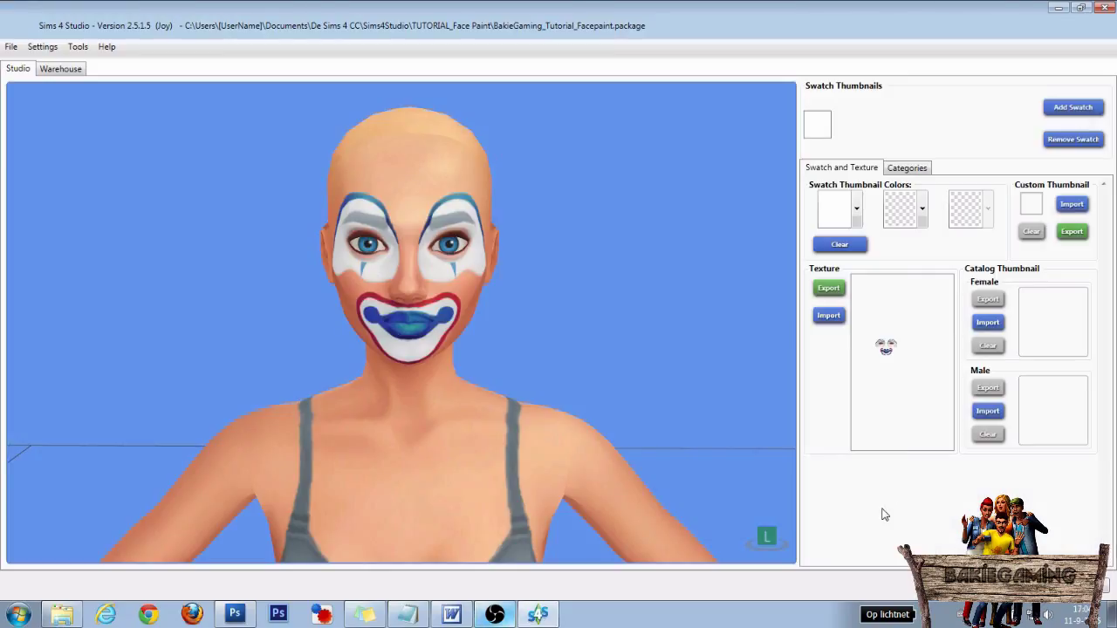
Import New Facepaint.dds as the package's face paint texture
{"action": "left_click", "coordinate": [831, 318]}
{"action": "left_click", "coordinate": [483, 227]}
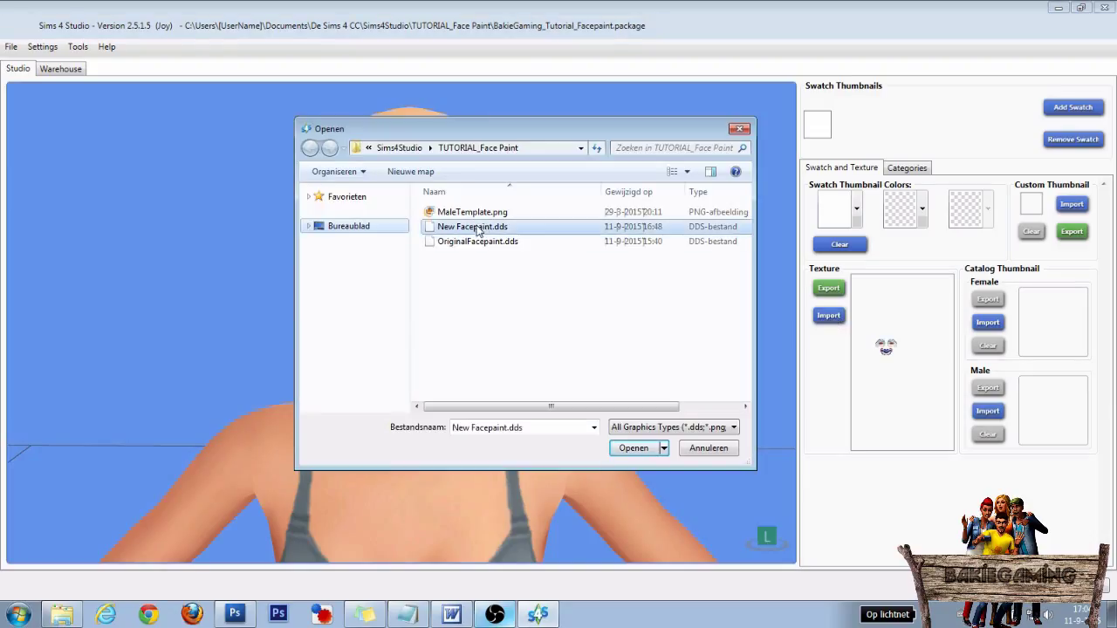
{"action": "left_click", "coordinate": [626, 449]}
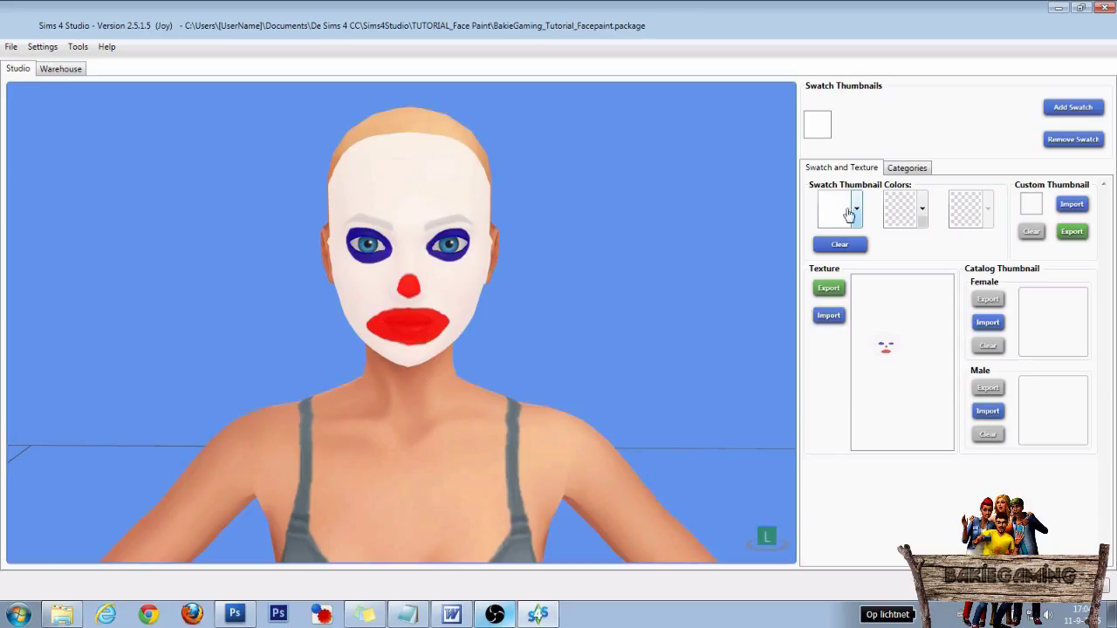
Eyedrop the swatch thumbnail colours from the model: white face, dark blue eyes, red lips
{"action": "left_click", "coordinate": [856, 214]}
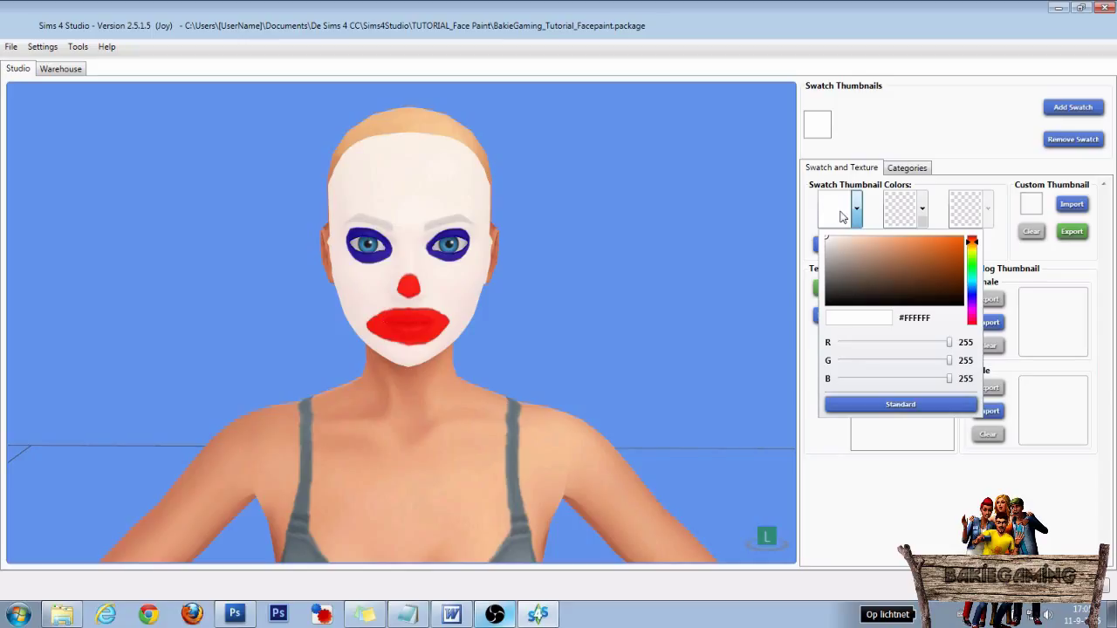
{"action": "left_click", "coordinate": [833, 211]}
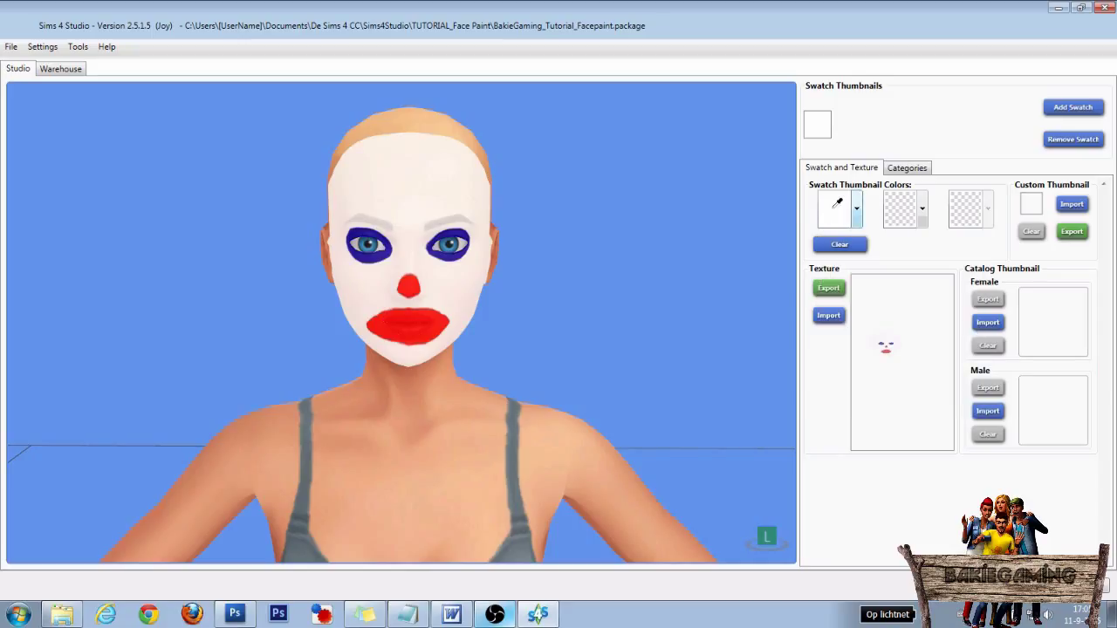
{"action": "left_click", "coordinate": [597, 227]}
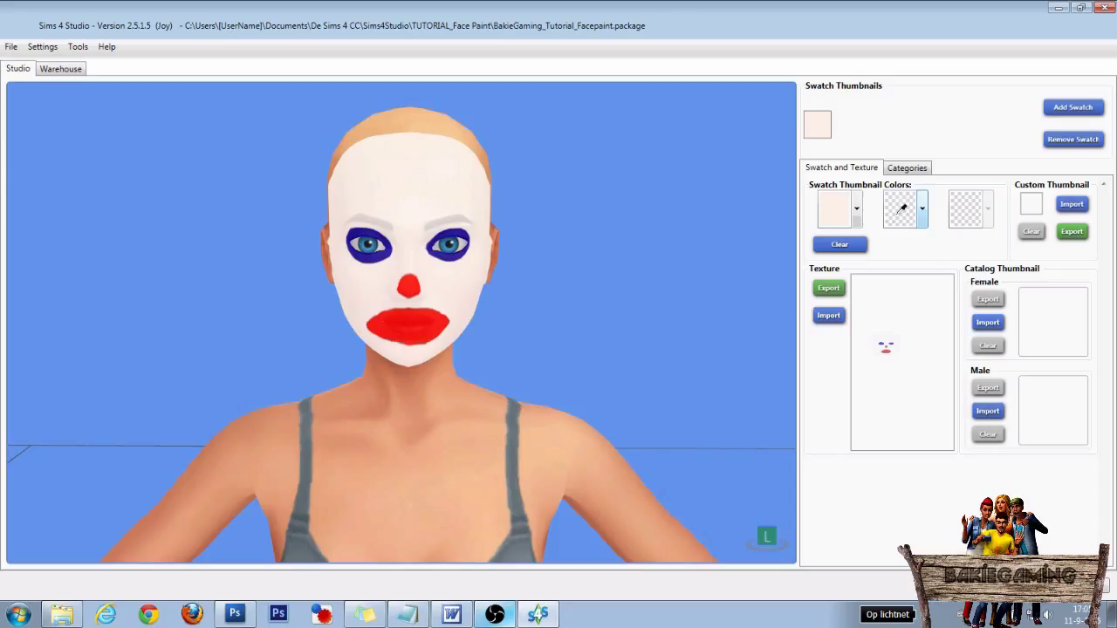
{"action": "left_click", "coordinate": [899, 220]}
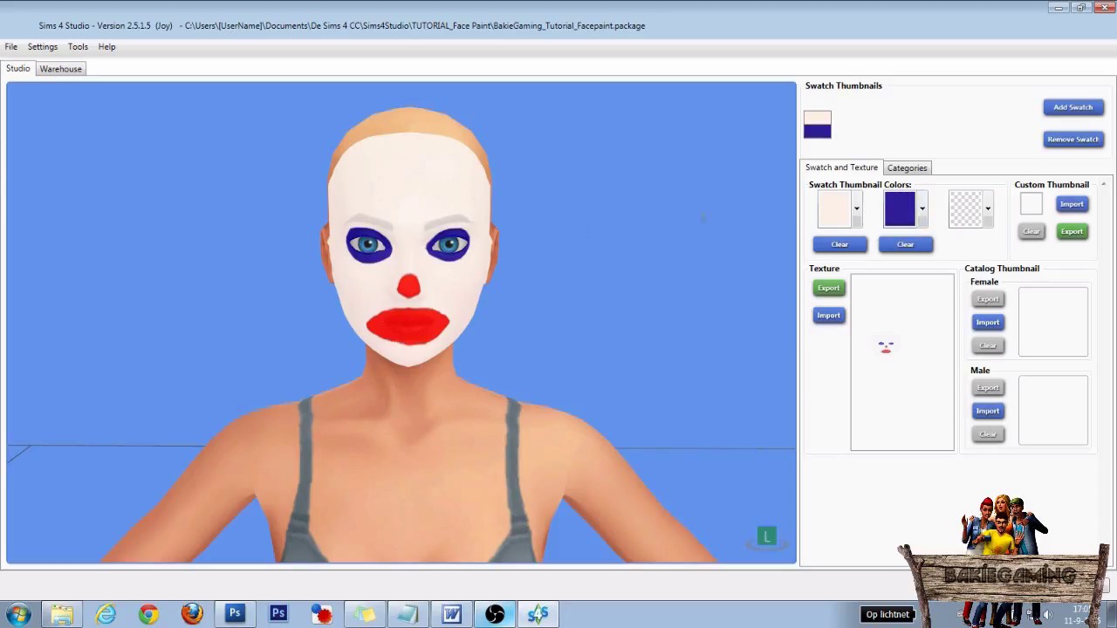
{"action": "left_click", "coordinate": [966, 209]}
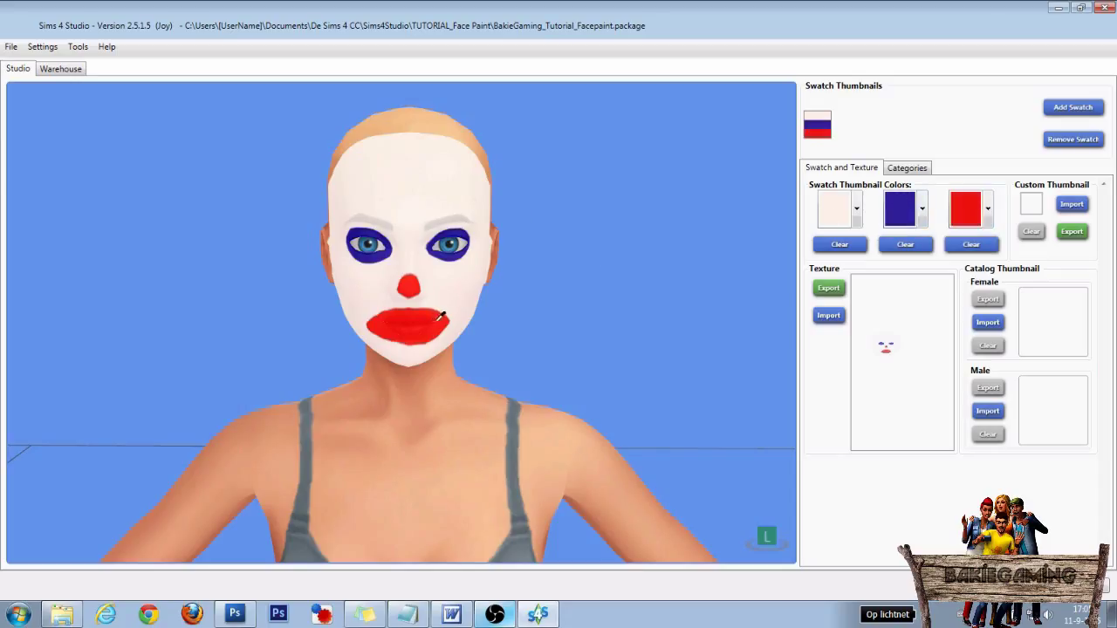
{"action": "left_click", "coordinate": [440, 316]}
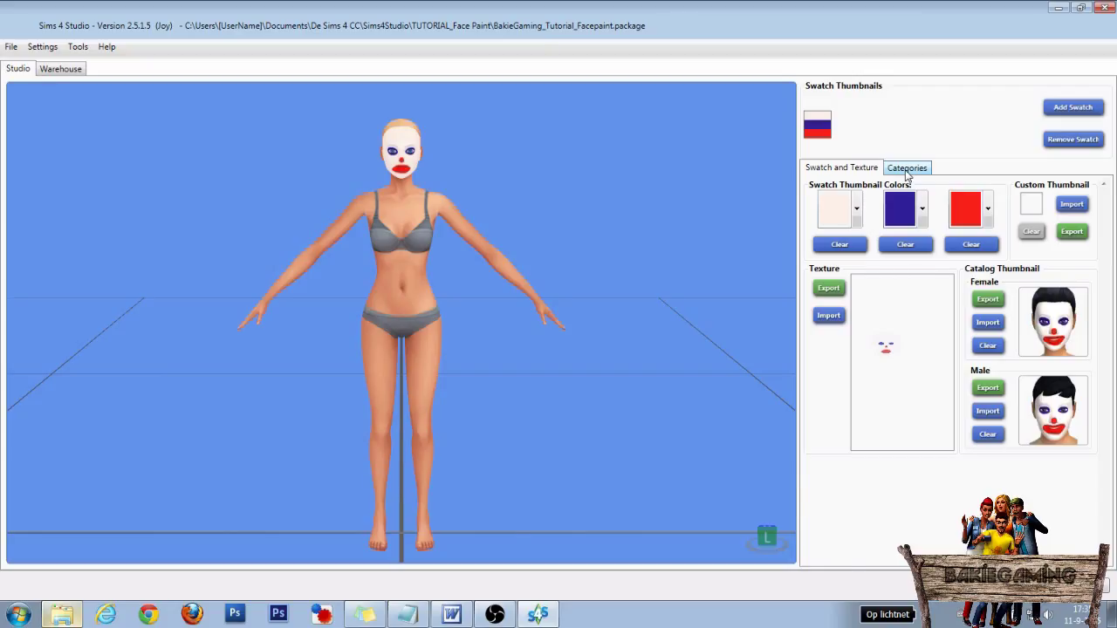
In the Categories settings, tick Child under Age Appropriate for the face paint
{"action": "left_click", "coordinate": [907, 168]}
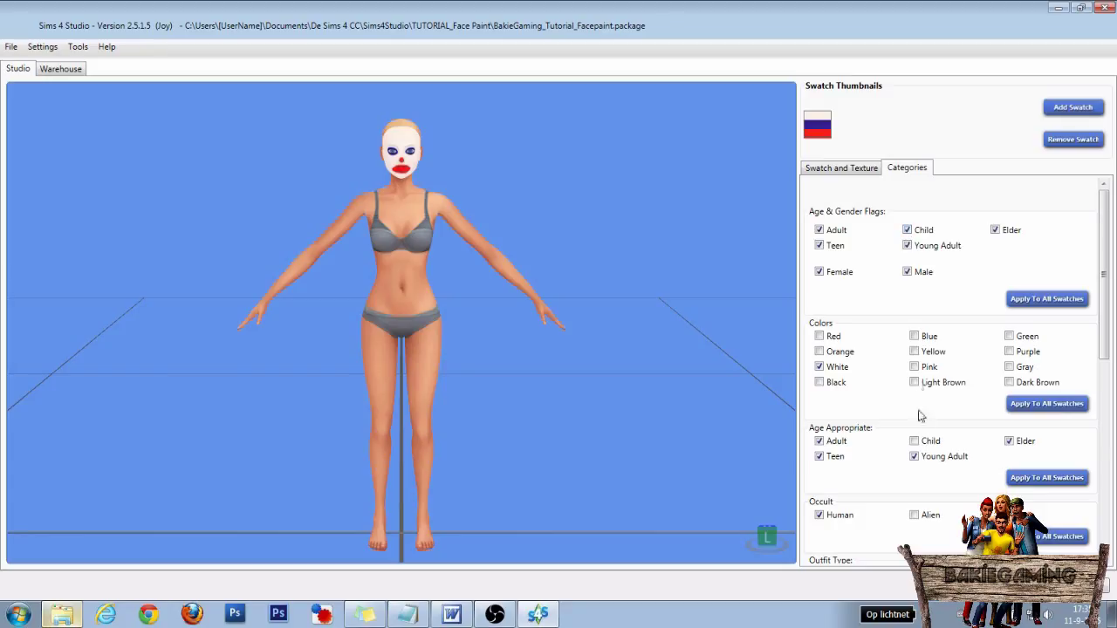
{"action": "left_click", "coordinate": [914, 443]}
Save the clown face-paint package with Ctrl+S and dismiss the saved confirmation
{"action": "key", "text": "ctrl+s"}
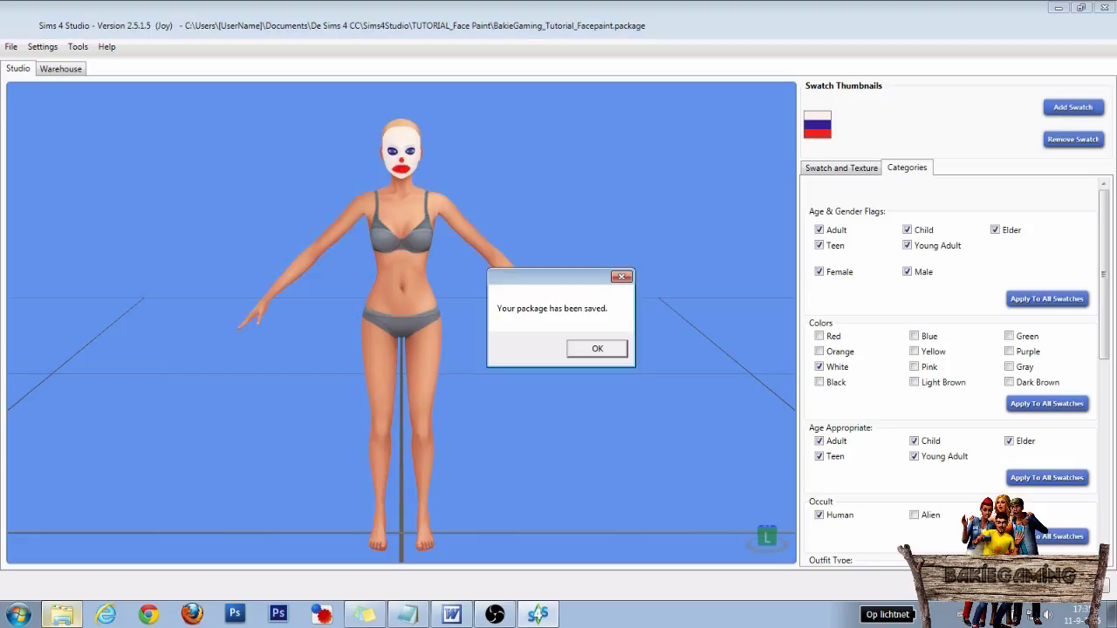
{"action": "left_click", "coordinate": [598, 348]}
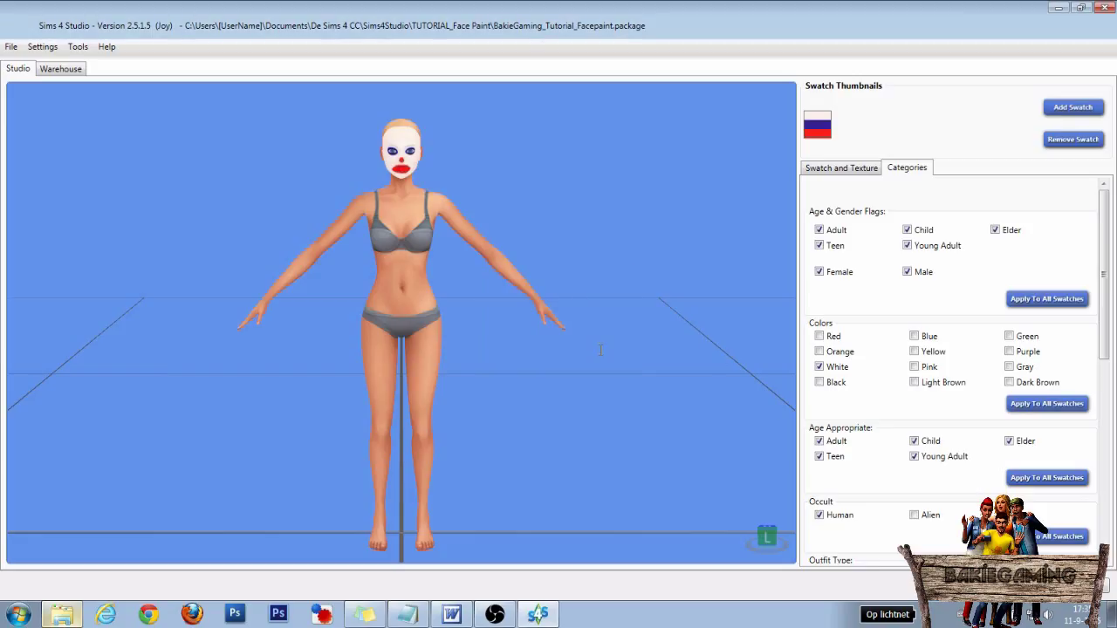